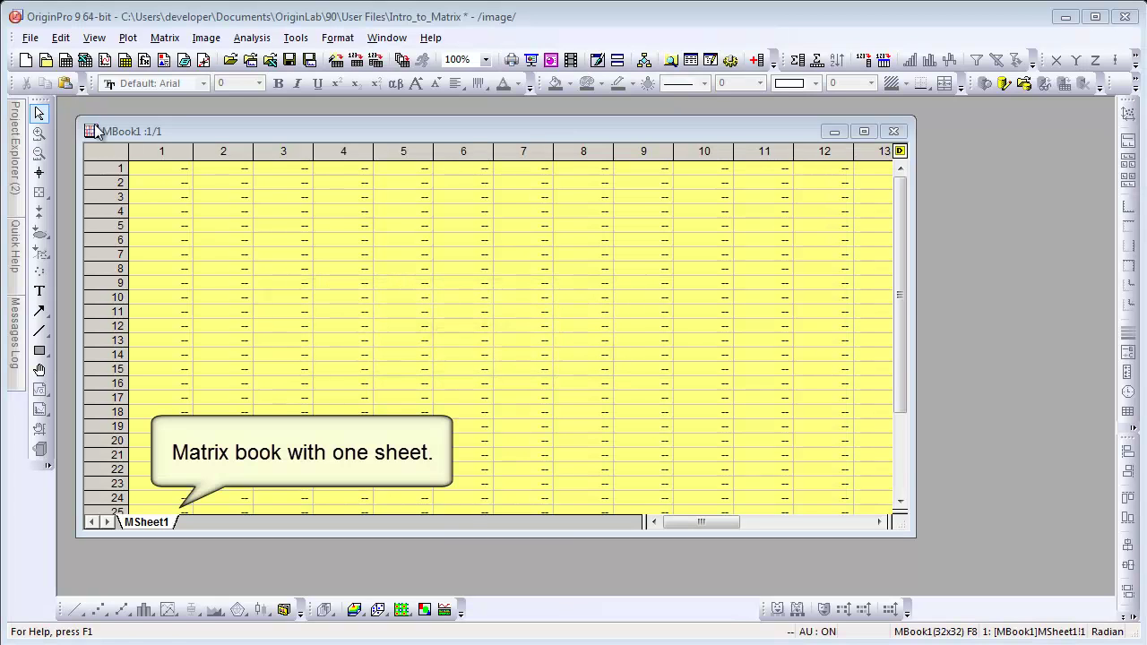
# Start an Image to Matrix import and pick myocyte1.tif
pyautogui.click(30, 38)
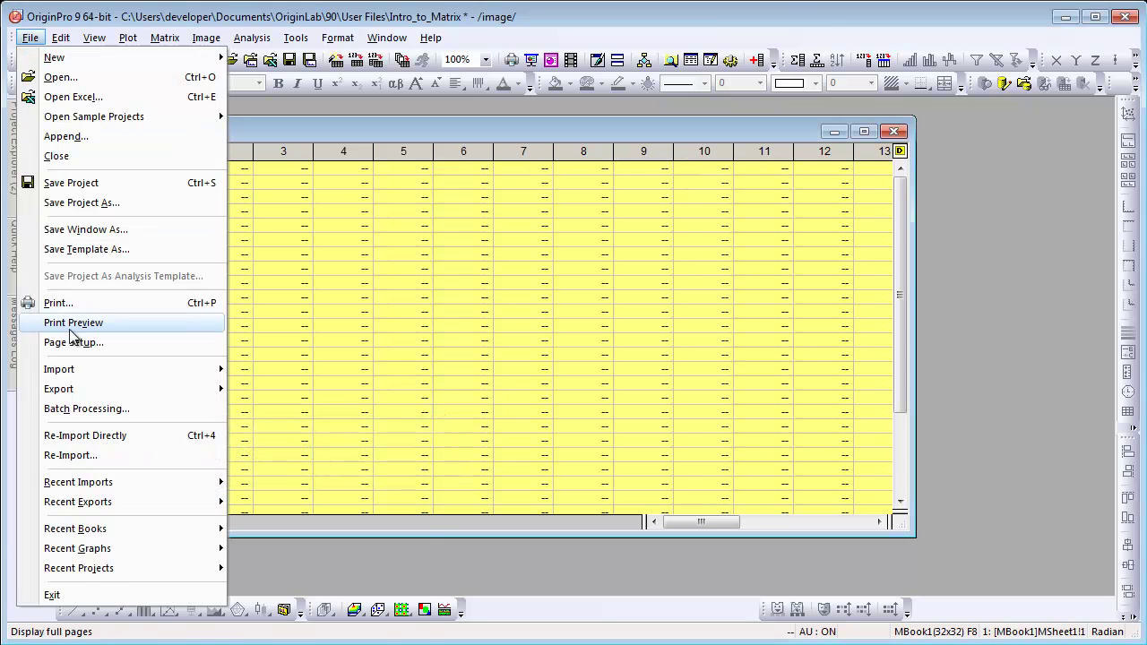
pyautogui.moveTo(89, 371)
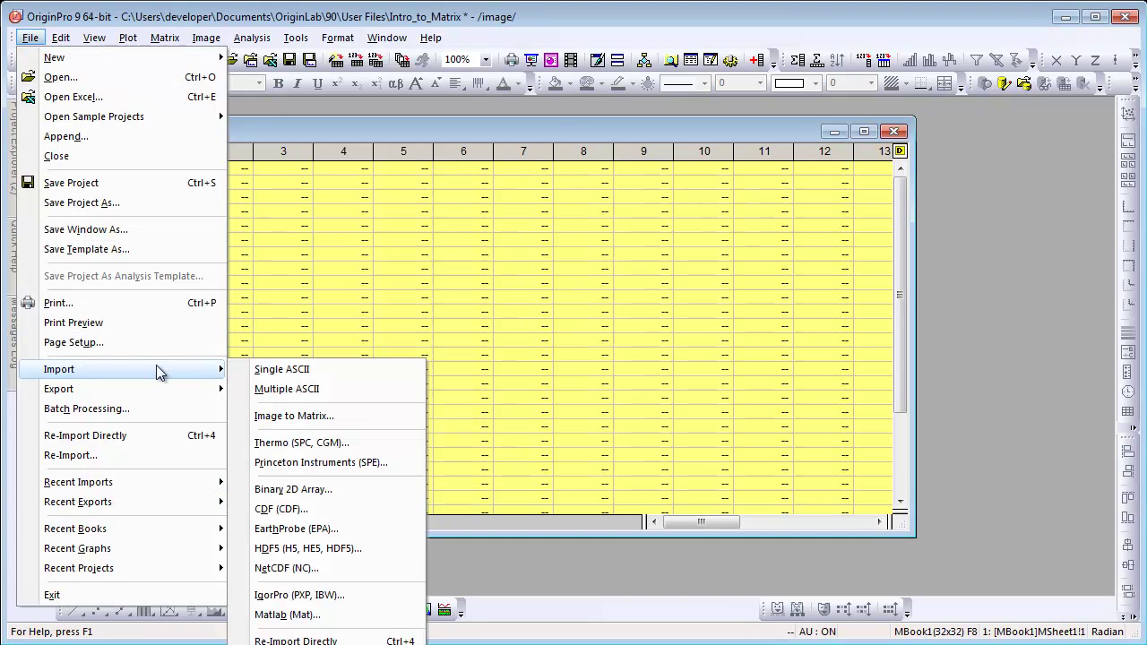
pyautogui.click(300, 417)
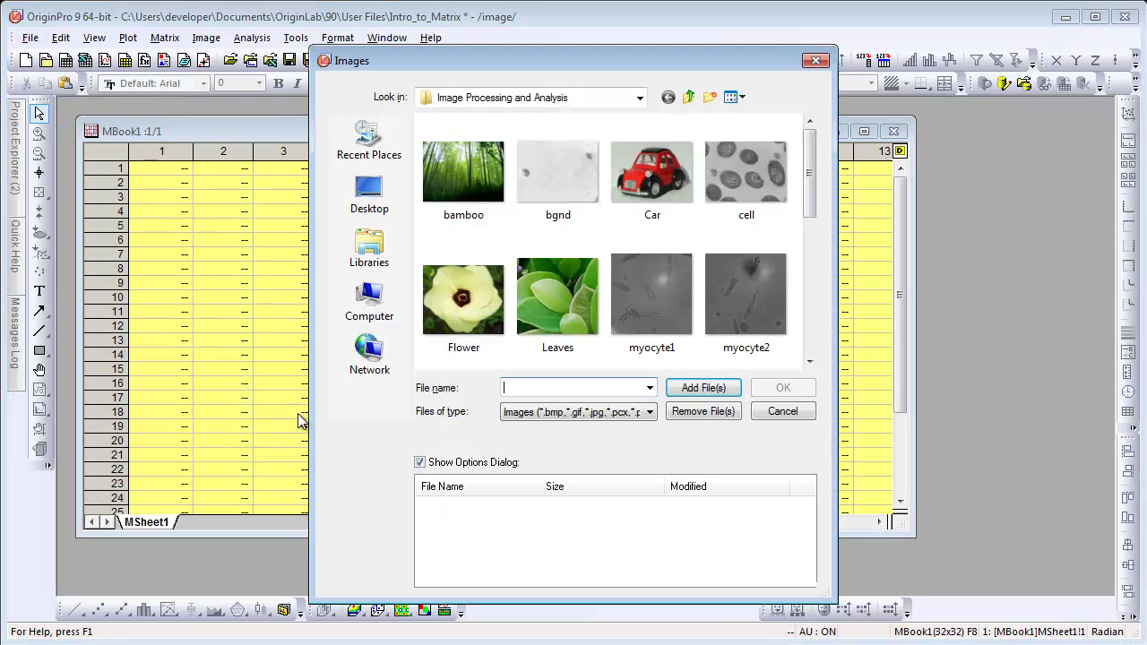
pyautogui.click(668, 301)
pyautogui.scroll(-3, 756, 175)
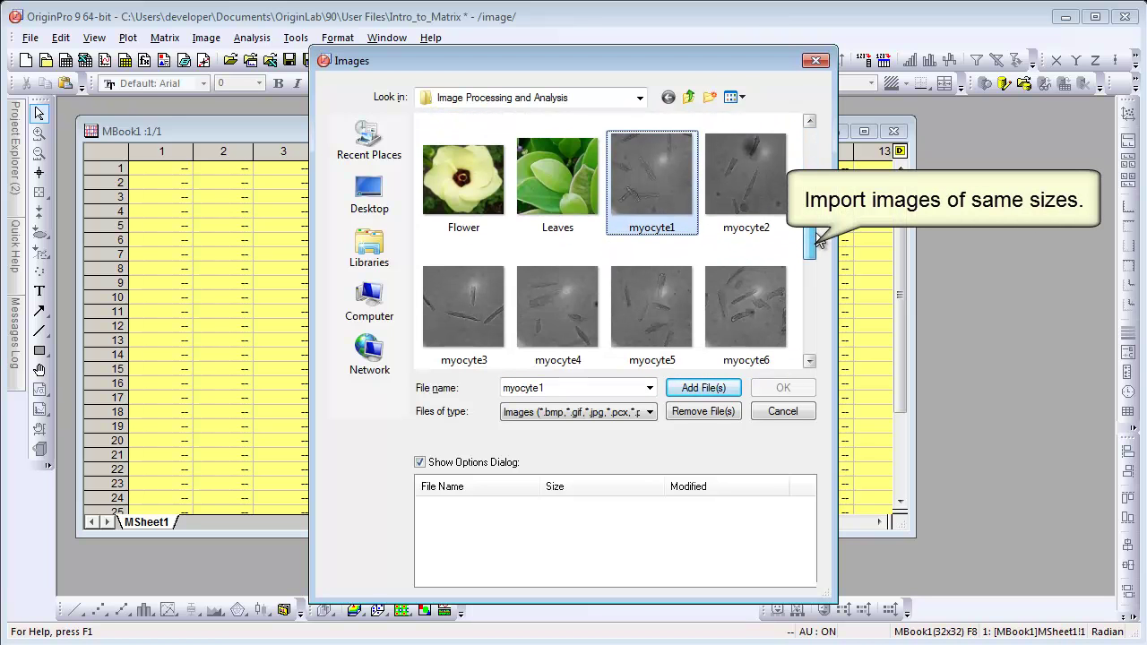
# Select myocyte2 through myocyte8 as well and add all eight files to the import list
pyautogui.keyDown('ctrl'); pyautogui.click(756, 179); pyautogui.keyUp('ctrl')
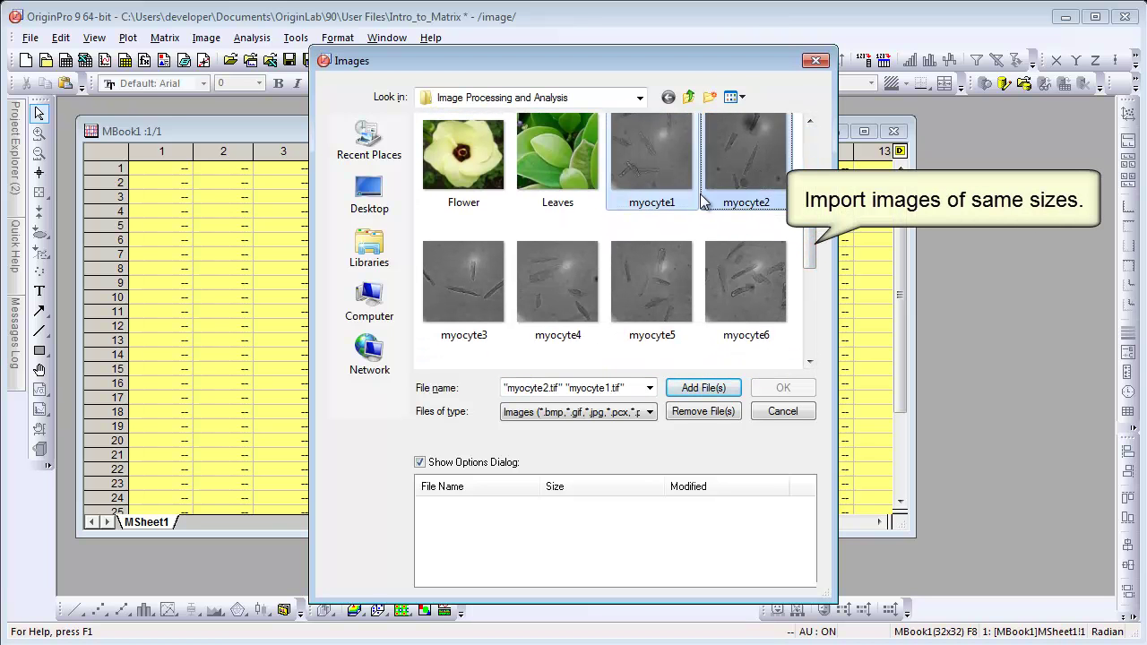
pyautogui.keyDown('ctrl'); pyautogui.click(495, 269); pyautogui.keyUp('ctrl')
pyautogui.keyDown('ctrl'); pyautogui.click(563, 270); pyautogui.keyUp('ctrl')
pyautogui.keyDown('ctrl'); pyautogui.click(647, 274); pyautogui.keyUp('ctrl')
pyautogui.keyDown('ctrl'); pyautogui.click(732, 277); pyautogui.keyUp('ctrl')
pyautogui.scroll(-3, 732, 276)
pyautogui.keyDown('ctrl'); pyautogui.click(472, 277); pyautogui.keyUp('ctrl')
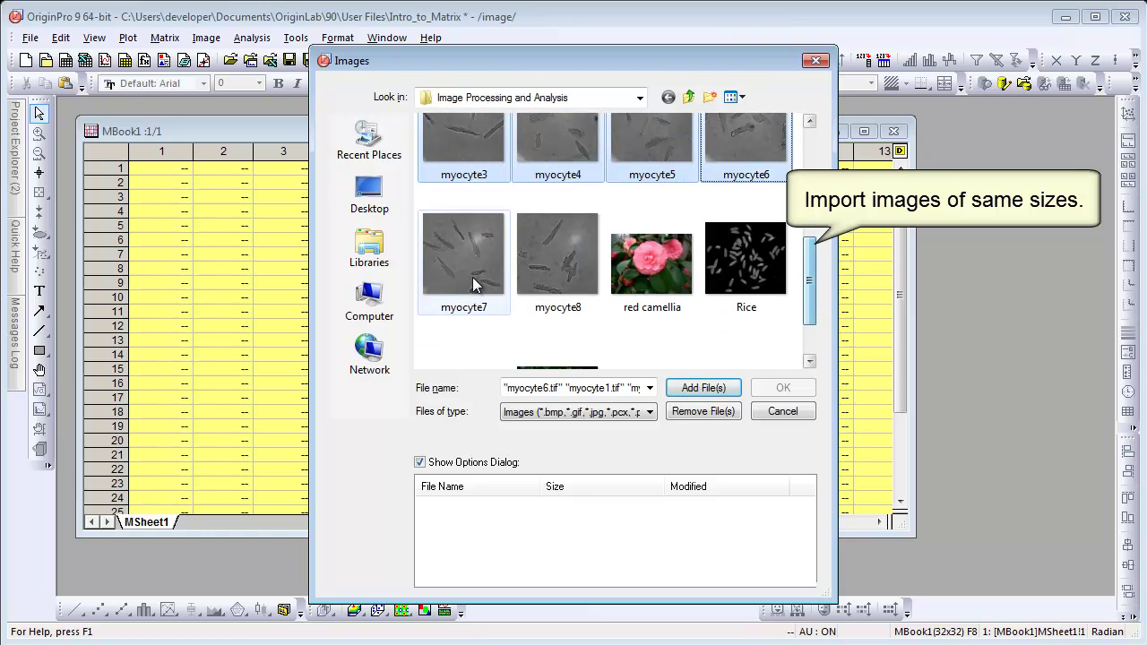
pyautogui.keyDown('ctrl'); pyautogui.click(558, 265); pyautogui.keyUp('ctrl')
pyautogui.click(690, 388)
pyautogui.click(769, 388)
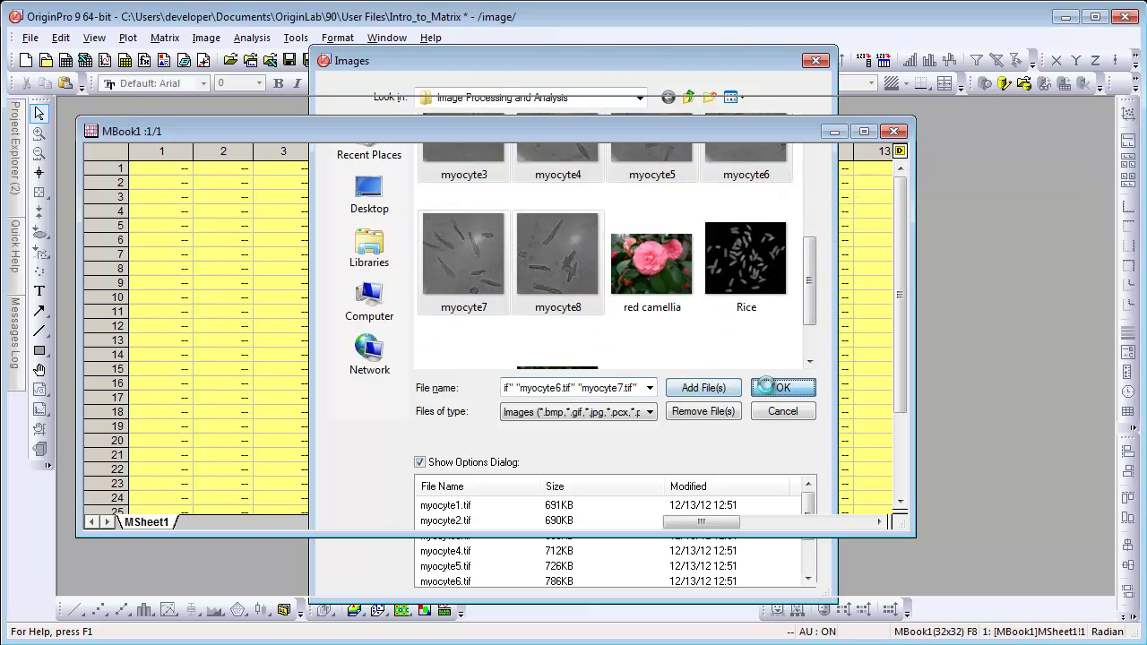
# Complete the import and switch the displayed matrix object to myocyte1.tif
pyautogui.click(637, 534)
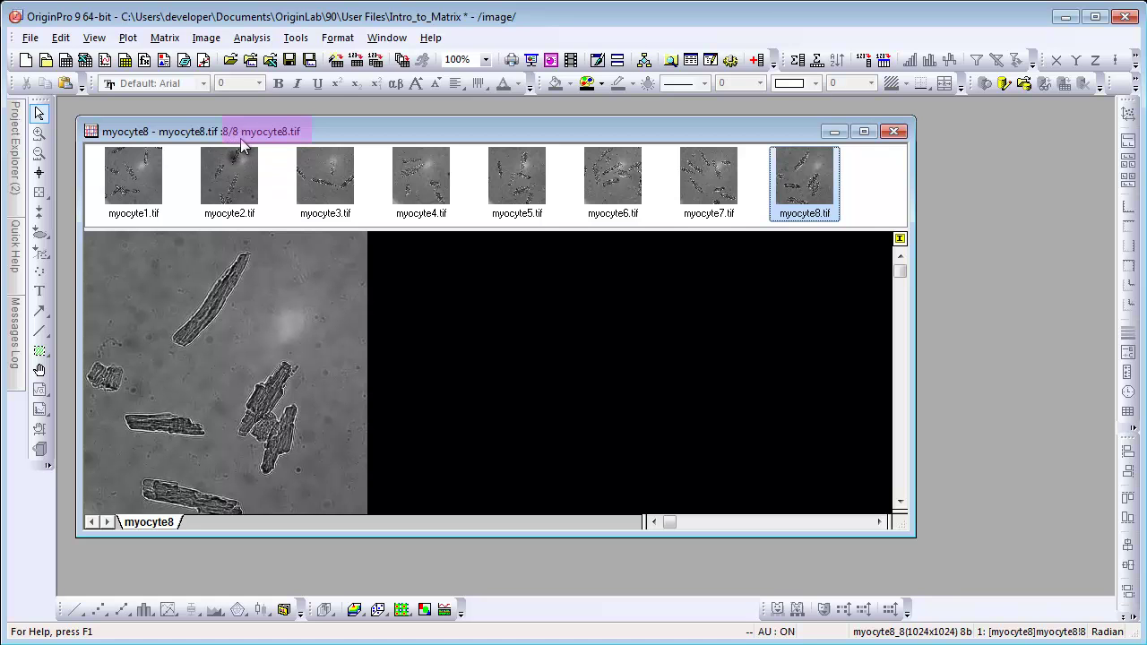
pyautogui.click(900, 241)
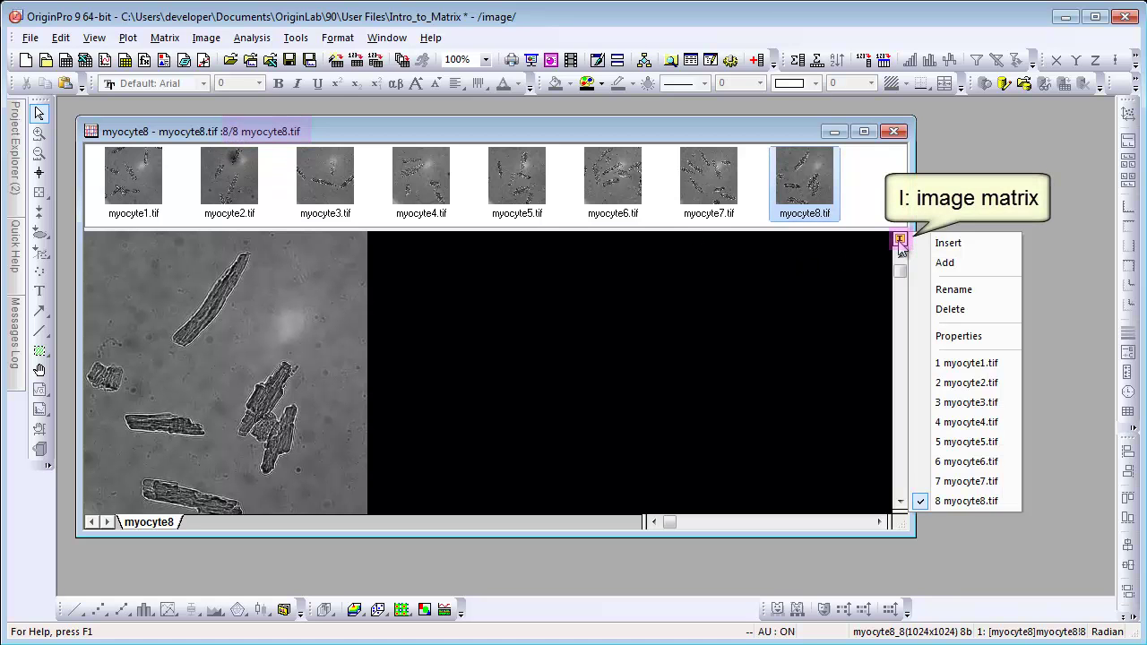
pyautogui.click(950, 363)
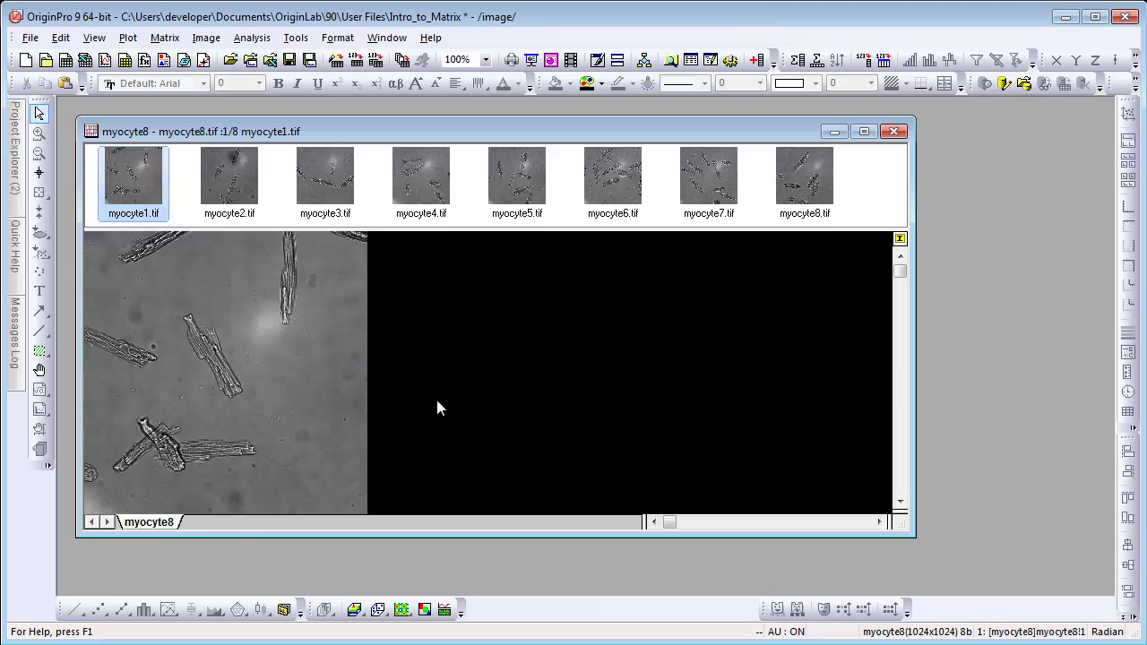
# Add a new matrix sheet and queue red camellia.jpg and white camellia.jpg for Image to Matrix import
pyautogui.rightClick(167, 521)
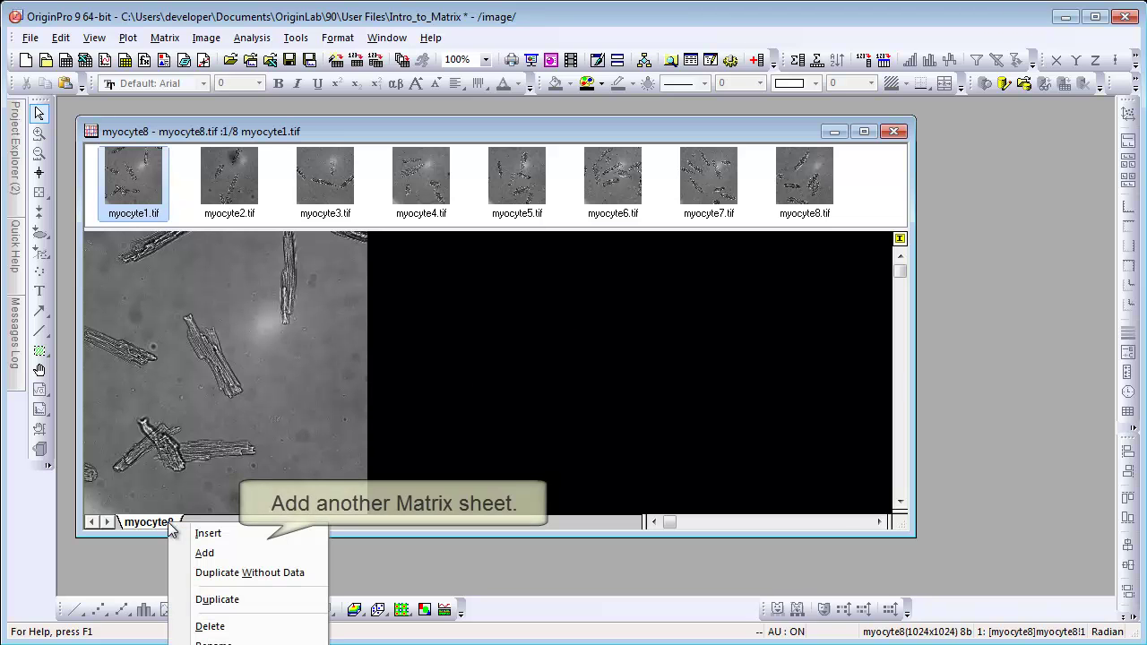
pyautogui.click(224, 556)
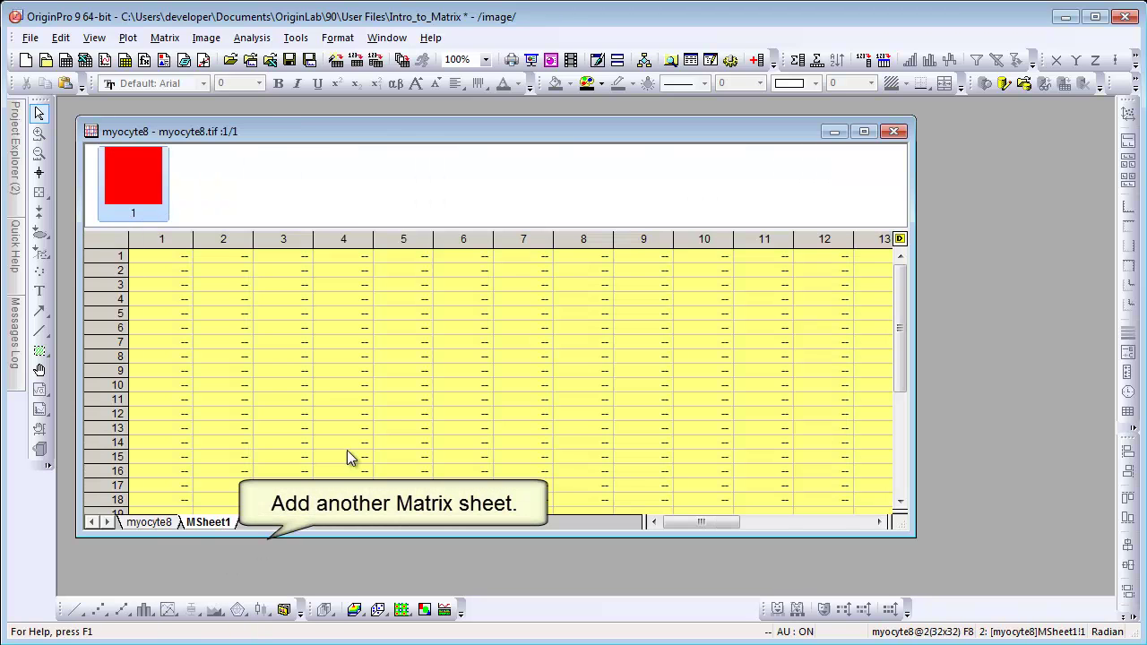
pyautogui.click(29, 38)
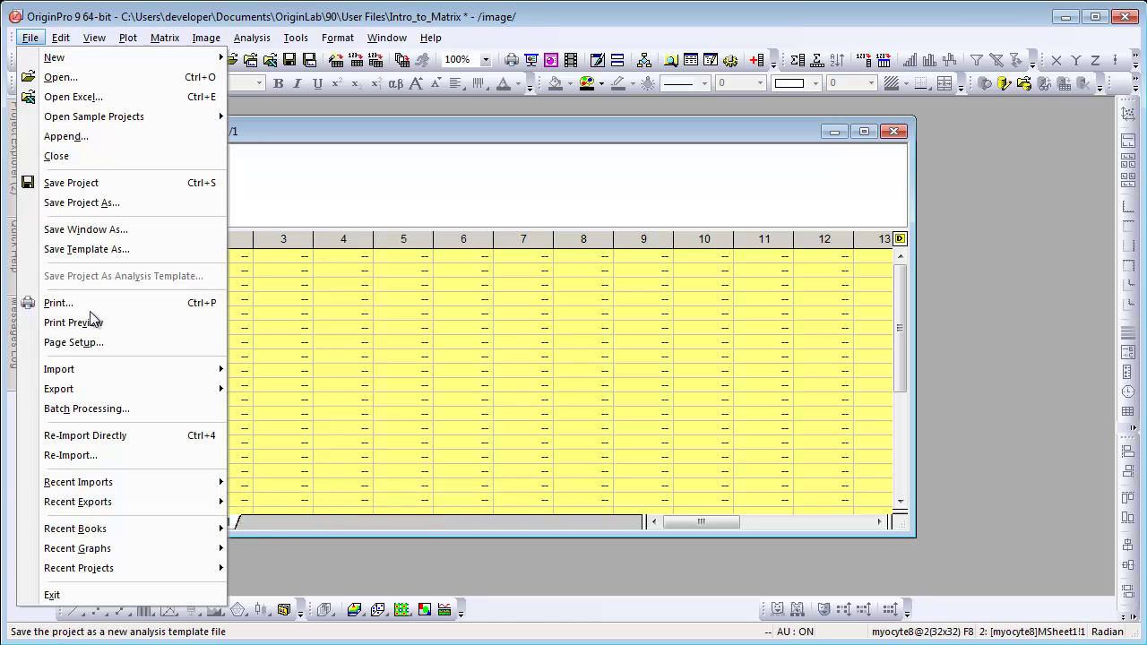
pyautogui.moveTo(107, 371)
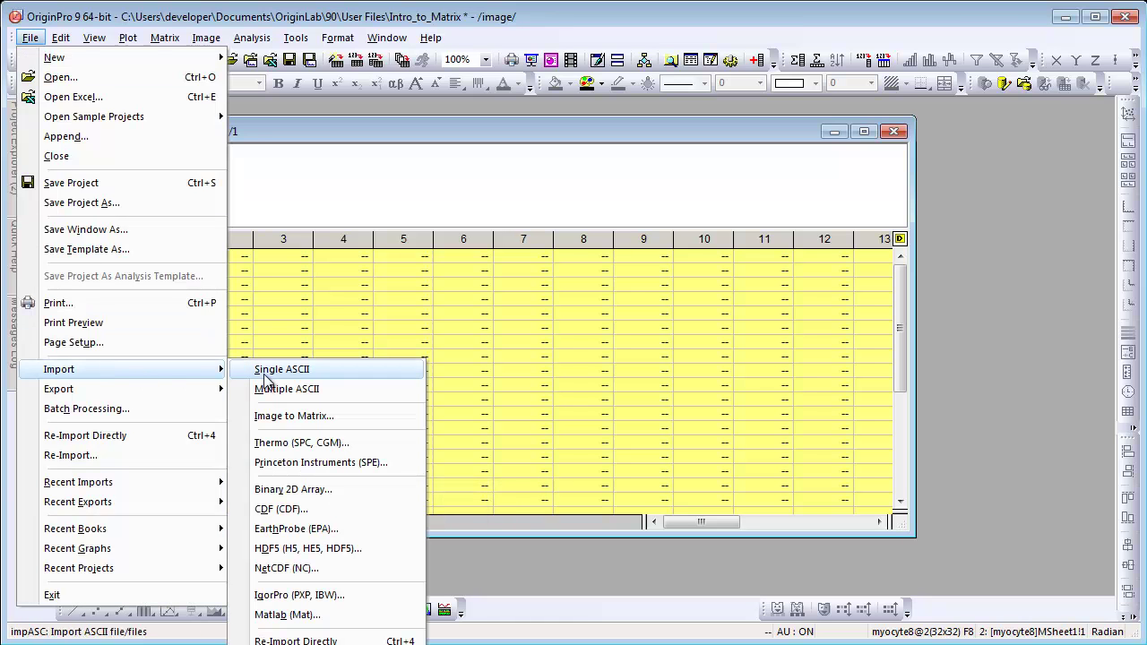
pyautogui.click(304, 419)
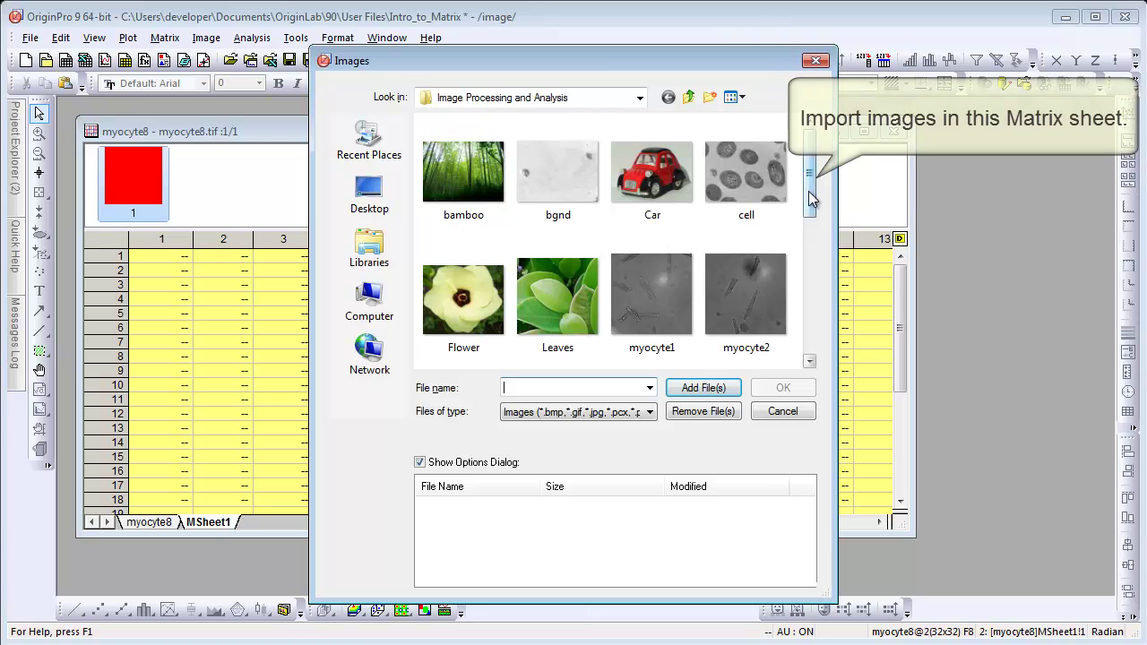
pyautogui.moveTo(812, 143); pyautogui.dragTo(812, 329)
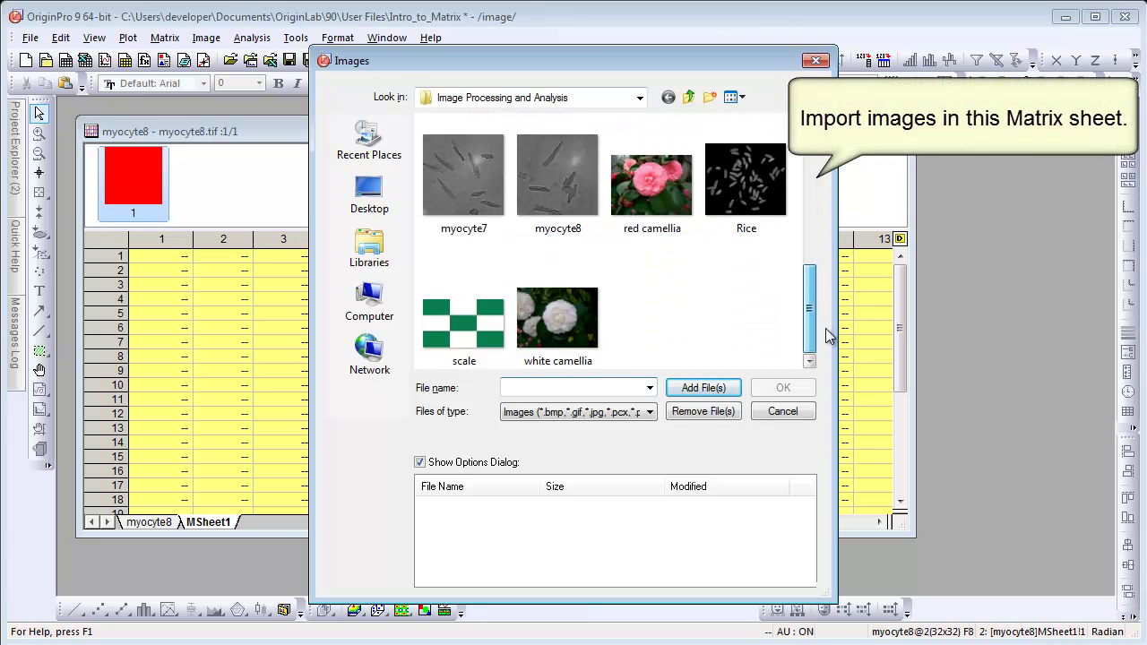
pyautogui.click(656, 184)
pyautogui.keyDown('ctrl'); pyautogui.click(584, 305); pyautogui.keyUp('ctrl')
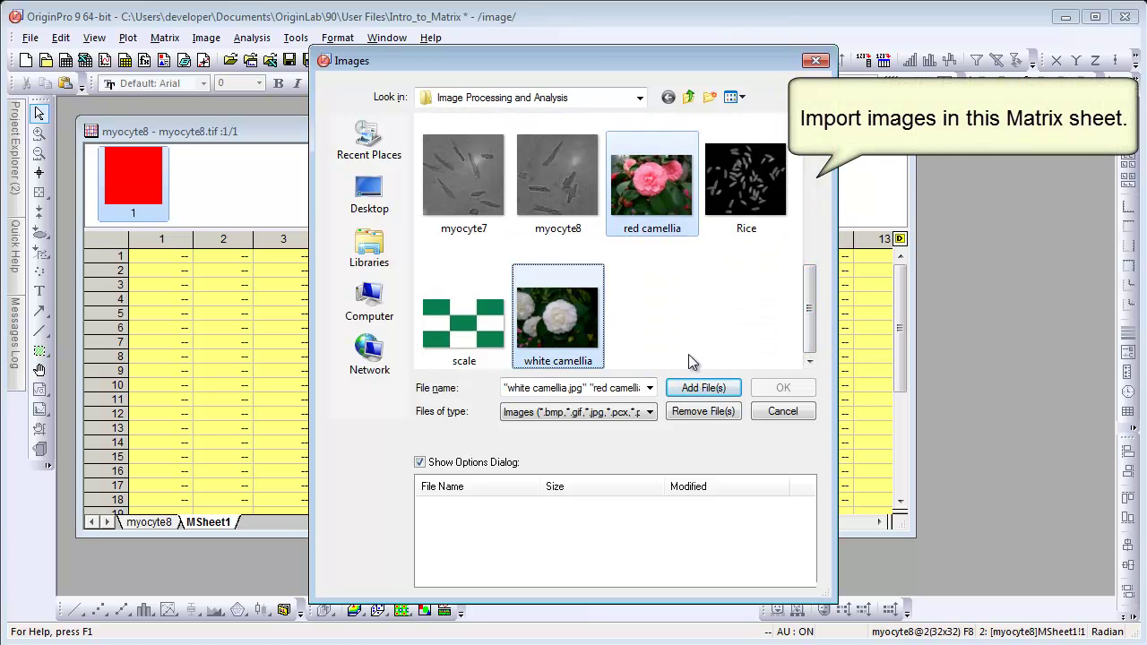
pyautogui.click(724, 395)
pyautogui.click(790, 389)
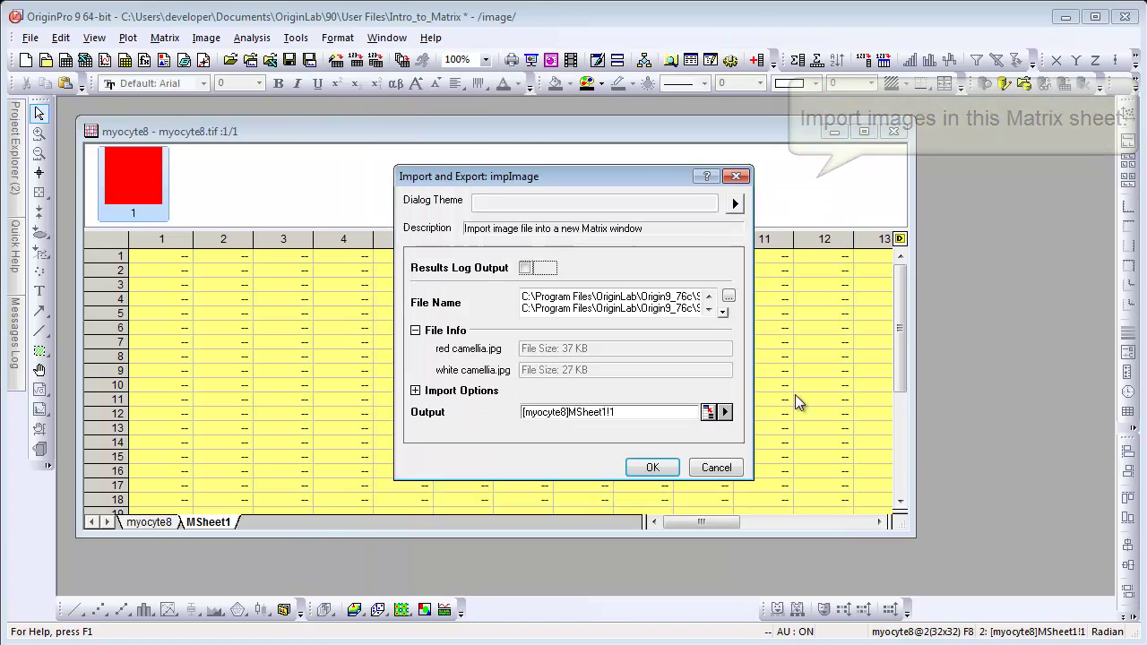
# Import both camellia images and show white camellia's RGB values in Data Mode
pyautogui.click(652, 469)
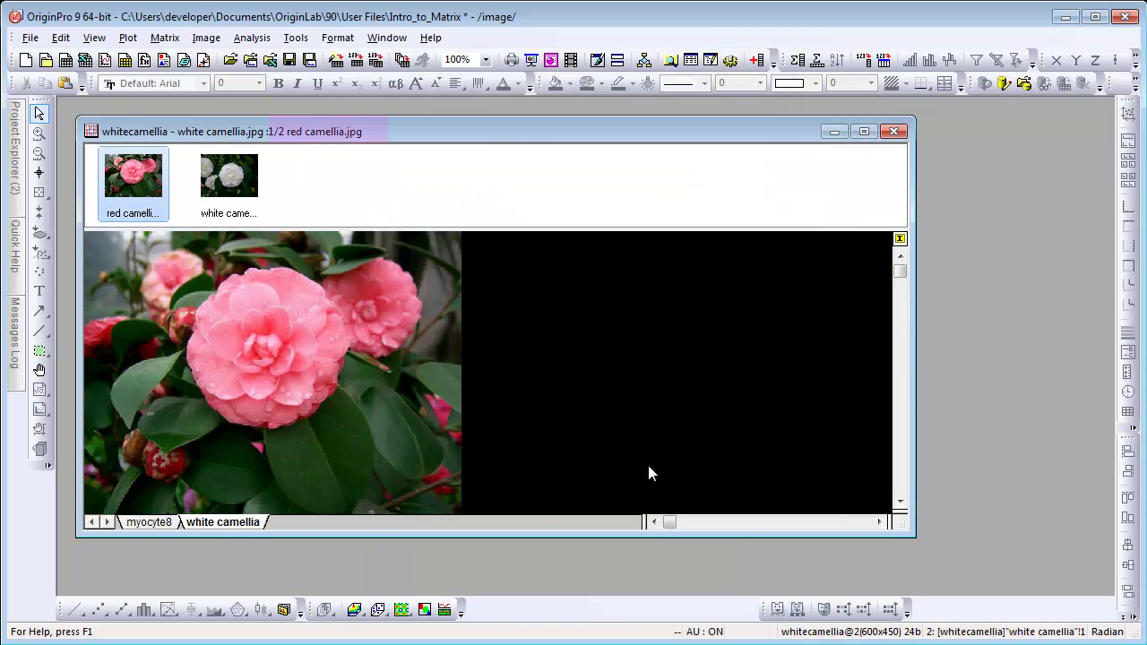
pyautogui.click(222, 176)
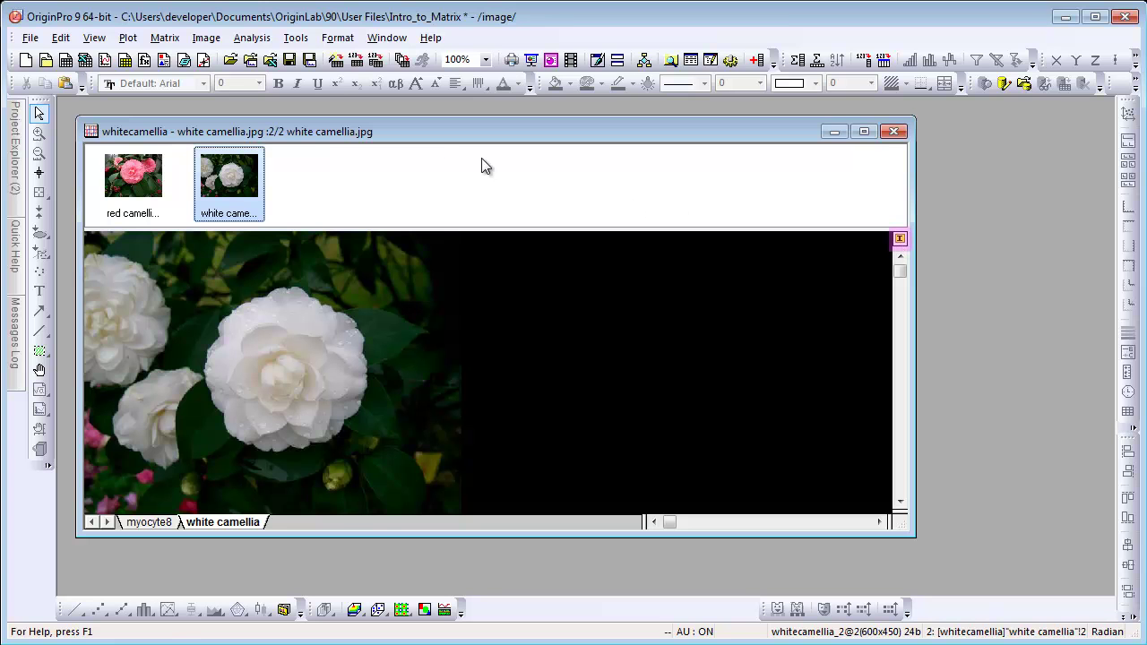
pyautogui.click(94, 38)
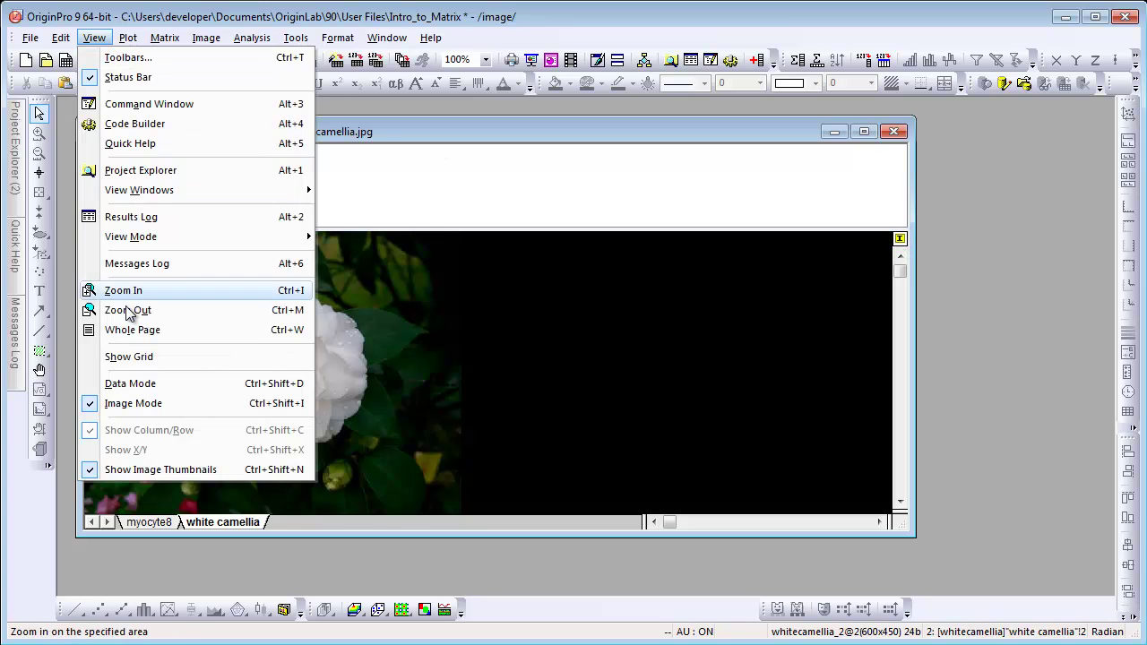
pyautogui.click(130, 384)
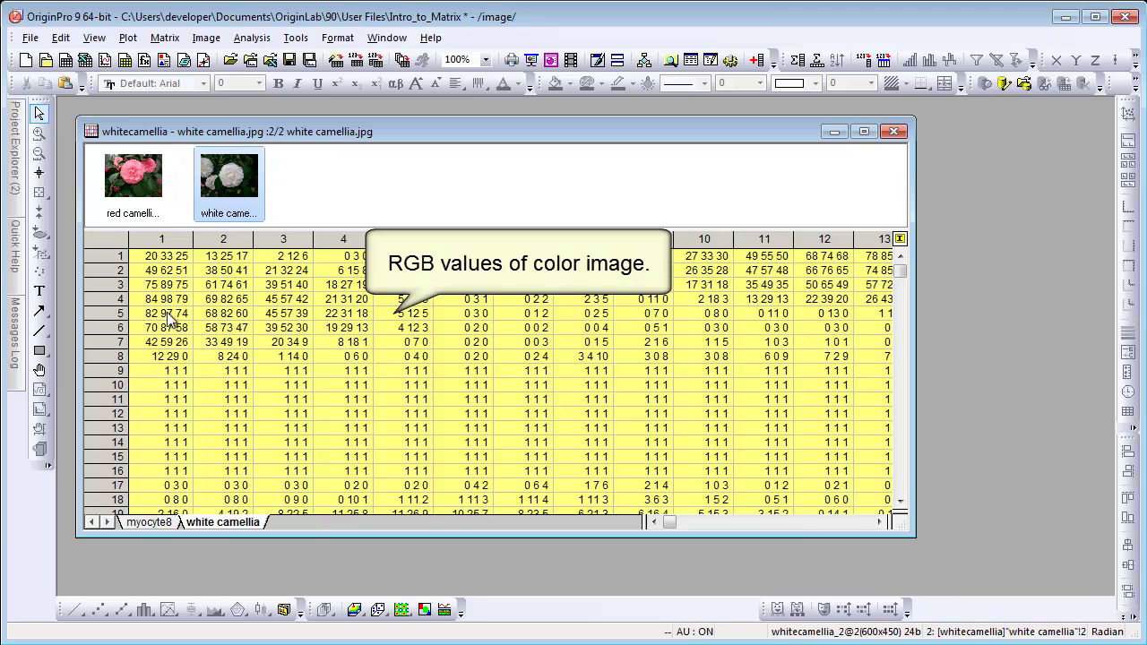
# Put the myocyte8 sheet in Data Mode and browse its images with the arrow keys
pyautogui.click(147, 523)
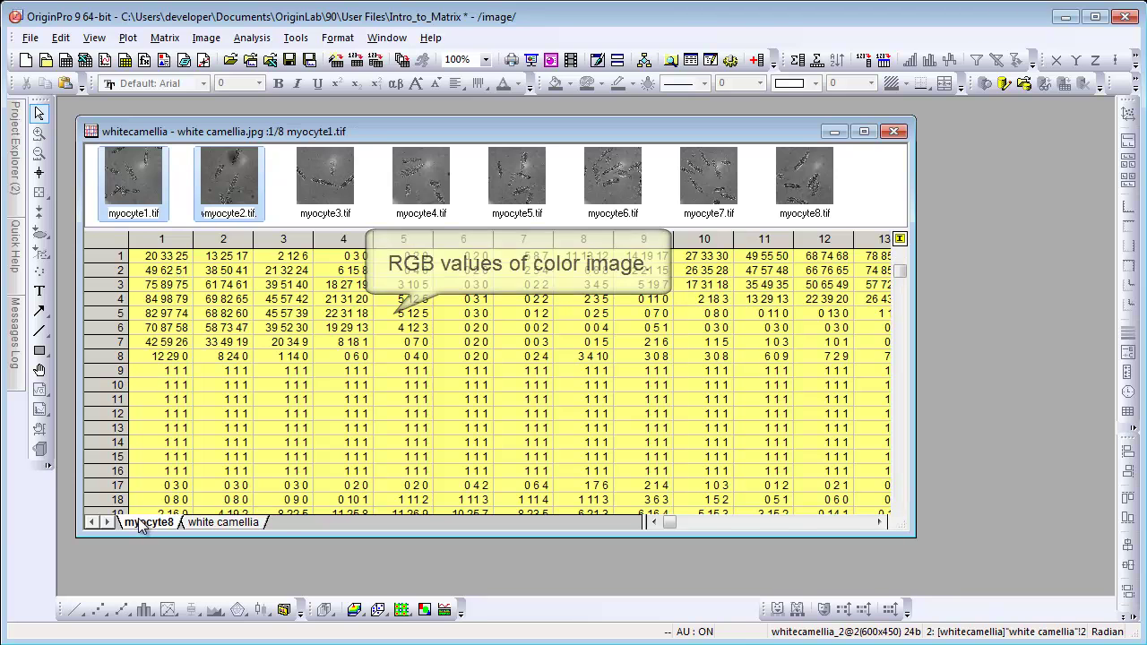
pyautogui.click(94, 37)
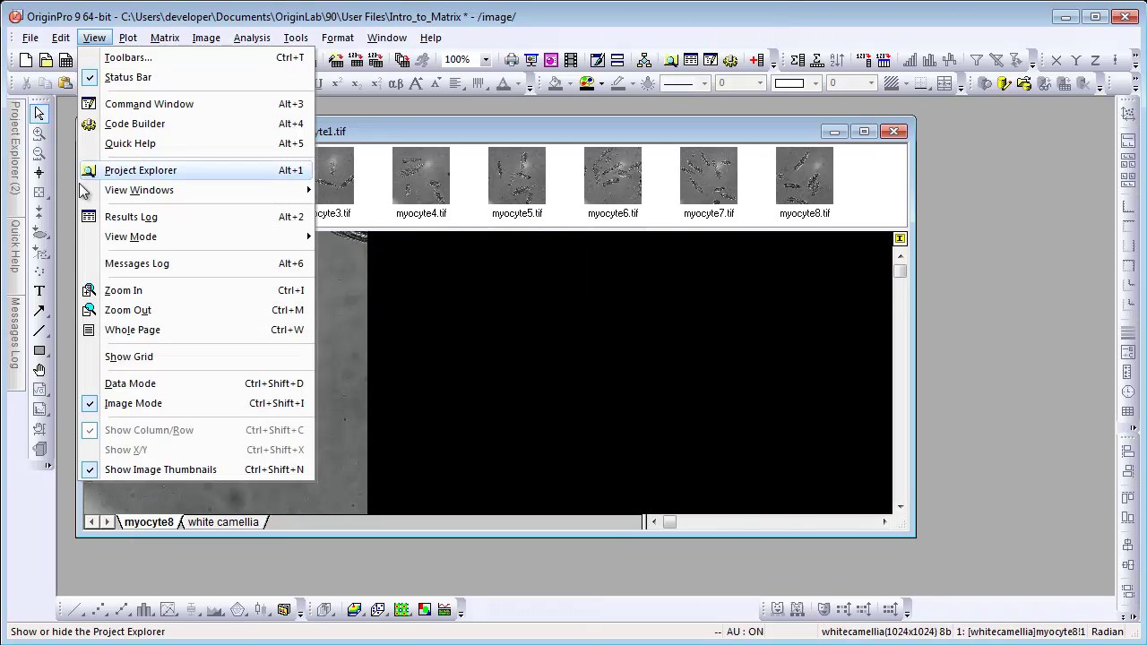
pyautogui.click(116, 384)
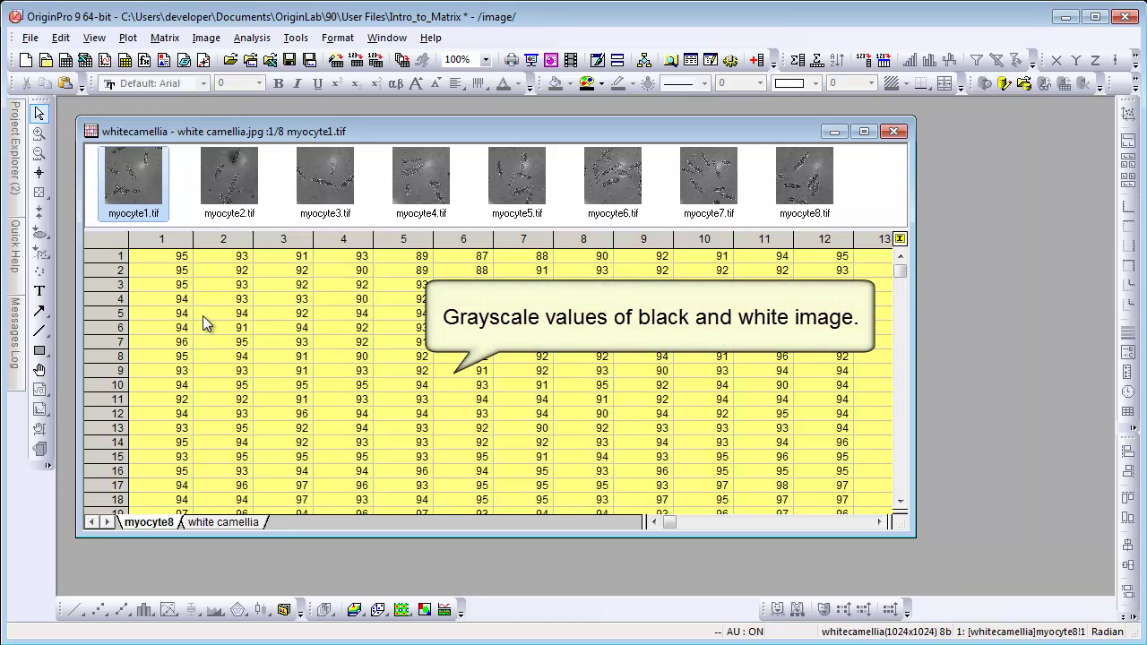
pyautogui.click(236, 183)
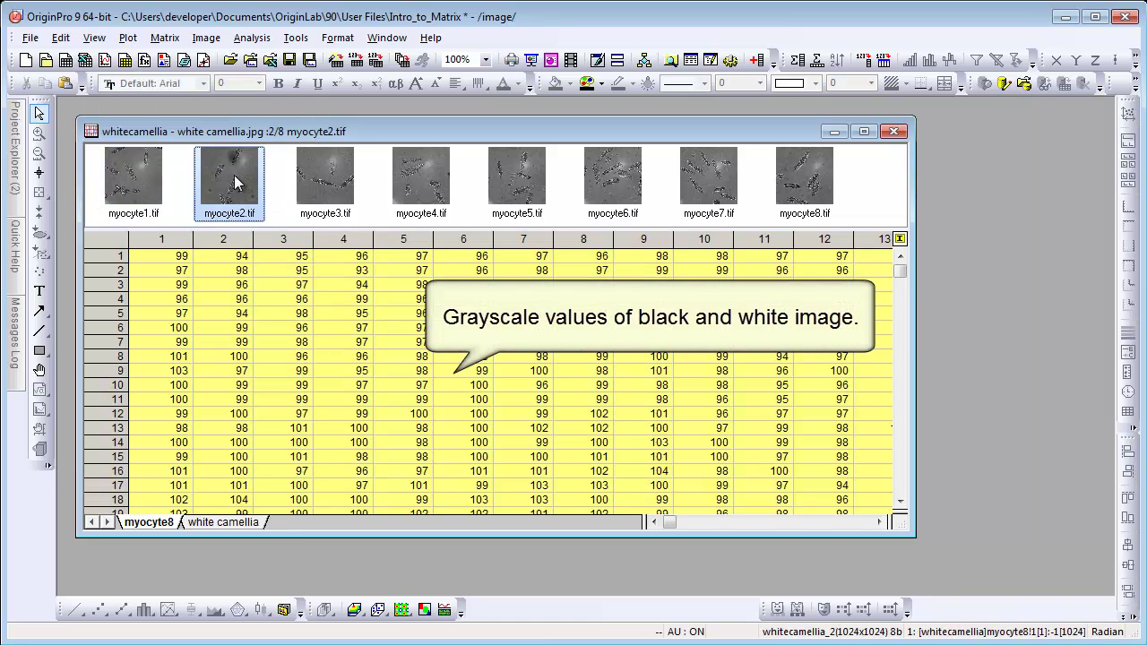
pyautogui.press('Right')
pyautogui.press('Right')
pyautogui.press('Right')
pyautogui.press('Left')
pyautogui.press('Left')
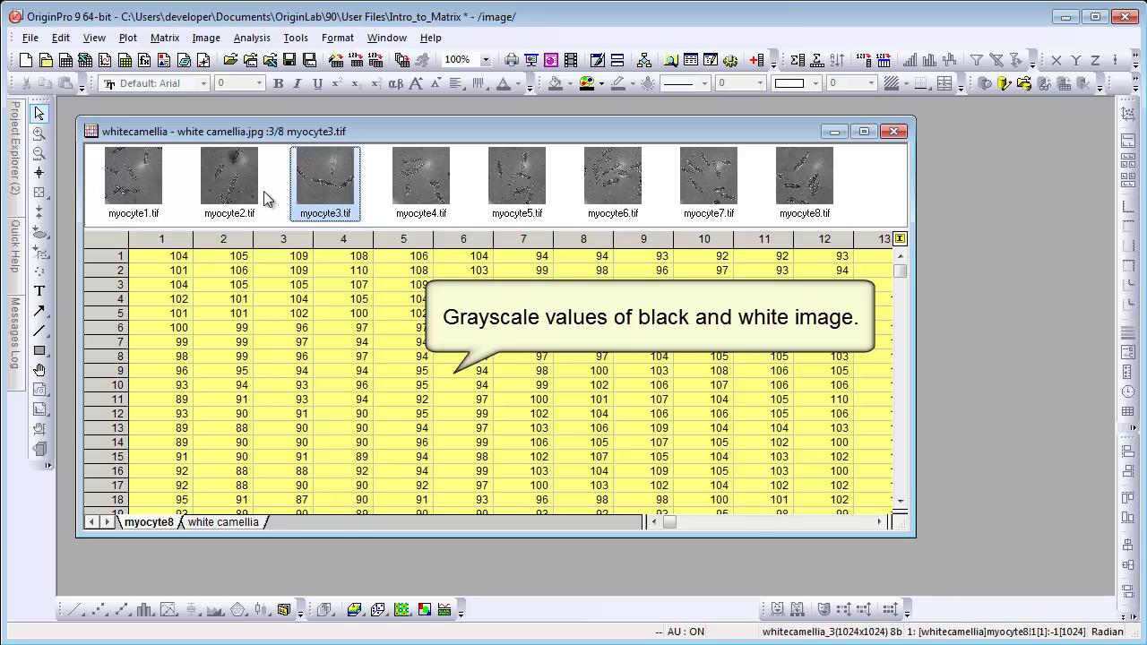
pyautogui.press('Left')
pyautogui.click(94, 38)
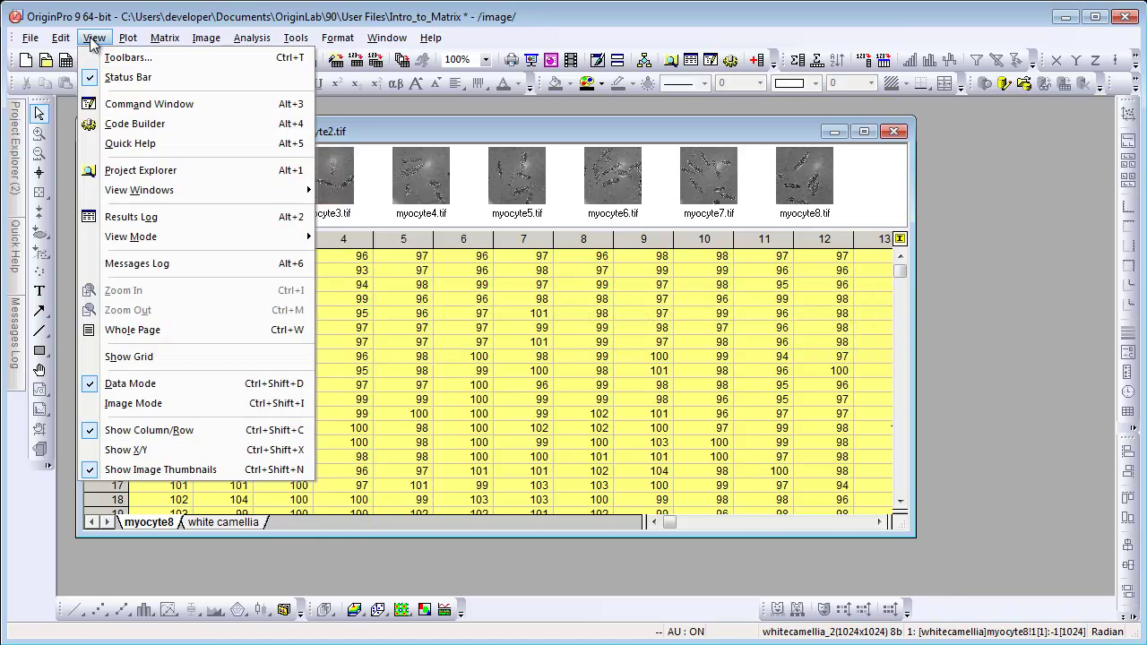
# Return myocyte8 to Image Mode and zoom into the dark round spot to about 902%
pyautogui.click(120, 403)
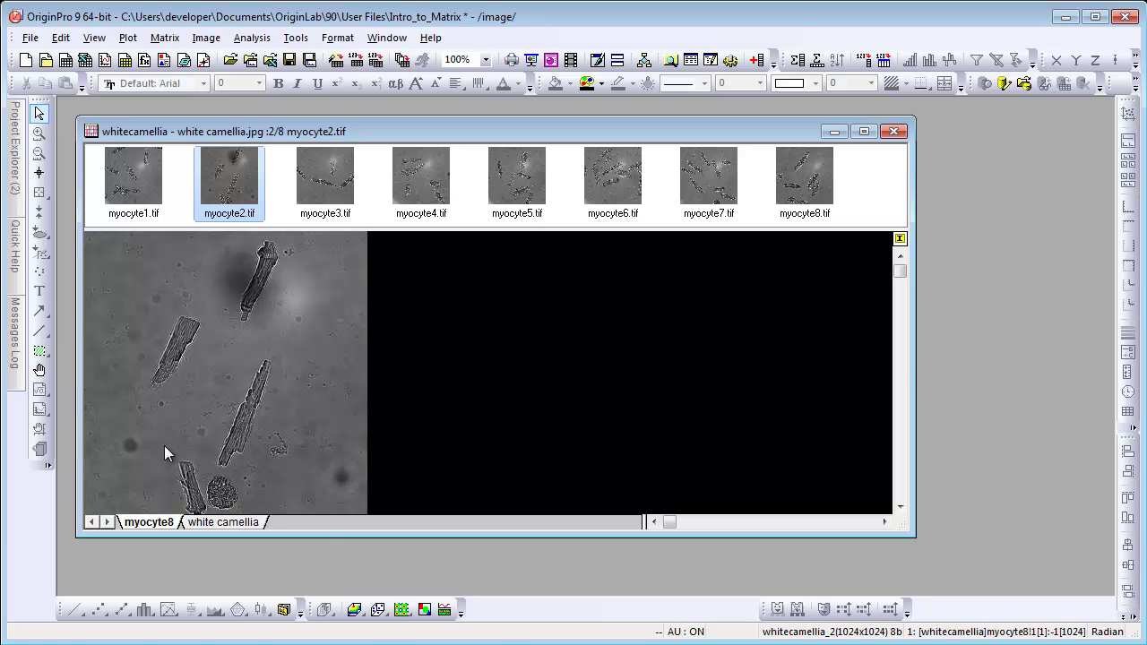
pyautogui.press('a')
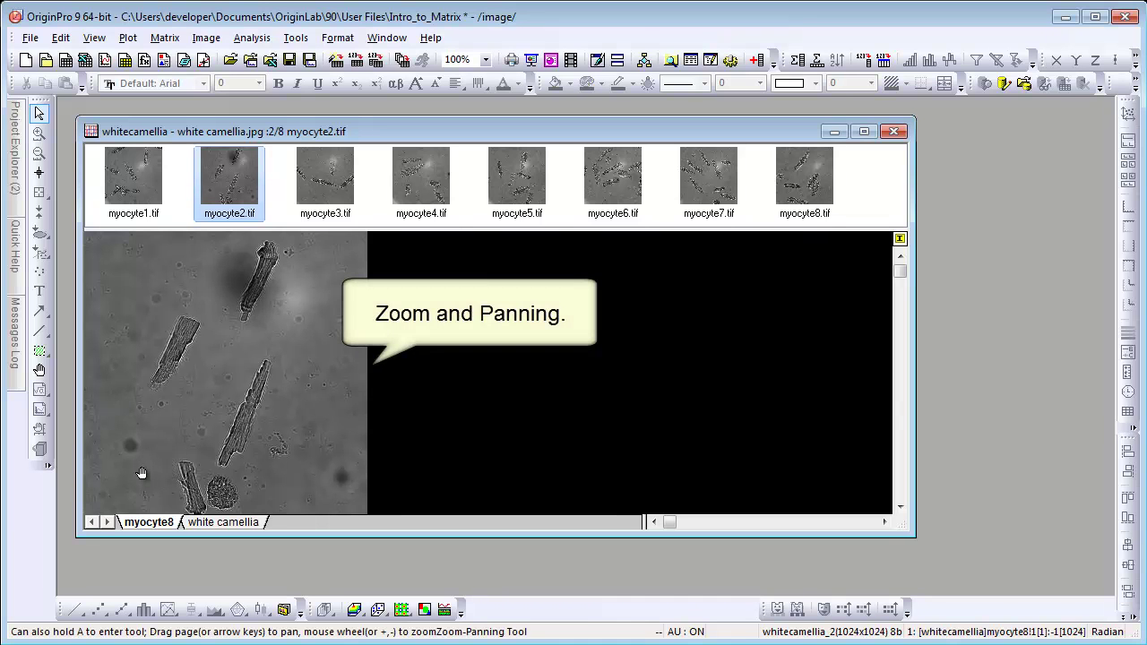
pyautogui.scroll(5, 140, 473)
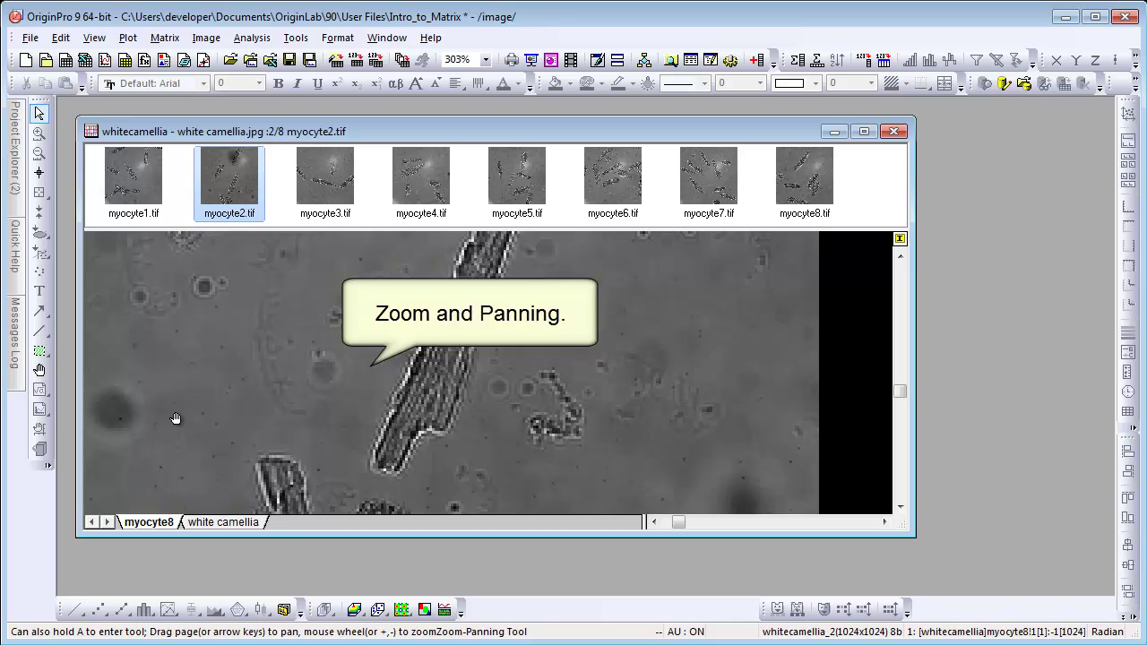
pyautogui.moveTo(176, 419); pyautogui.dragTo(325, 422)
pyautogui.scroll(4, 265, 458)
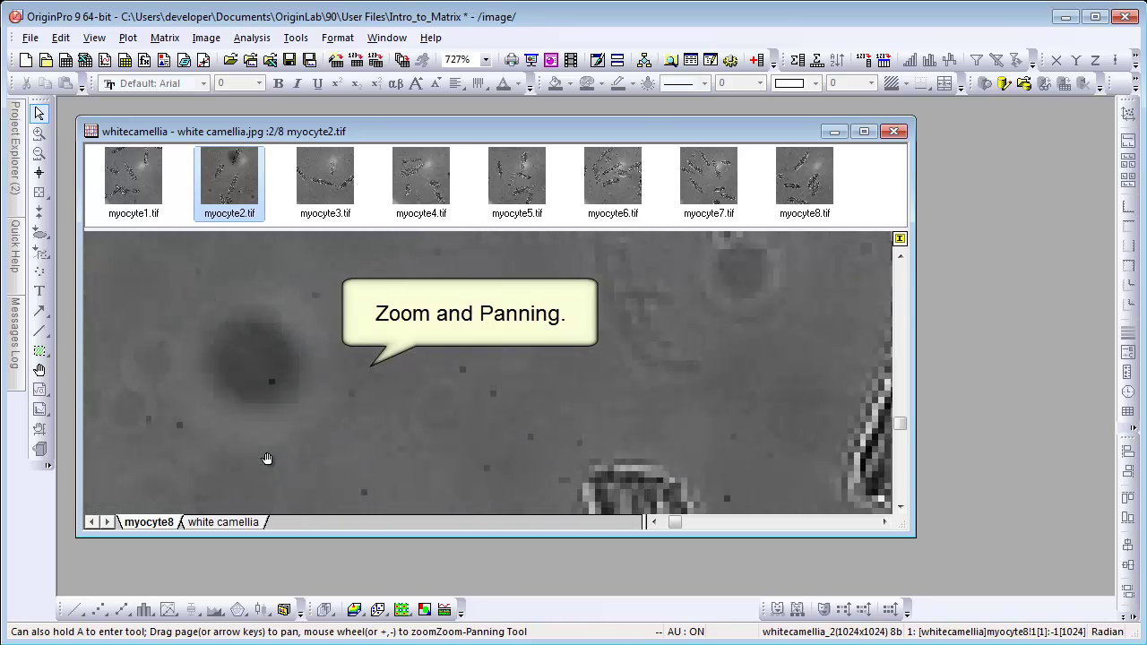
pyautogui.scroll(1, 258, 454)
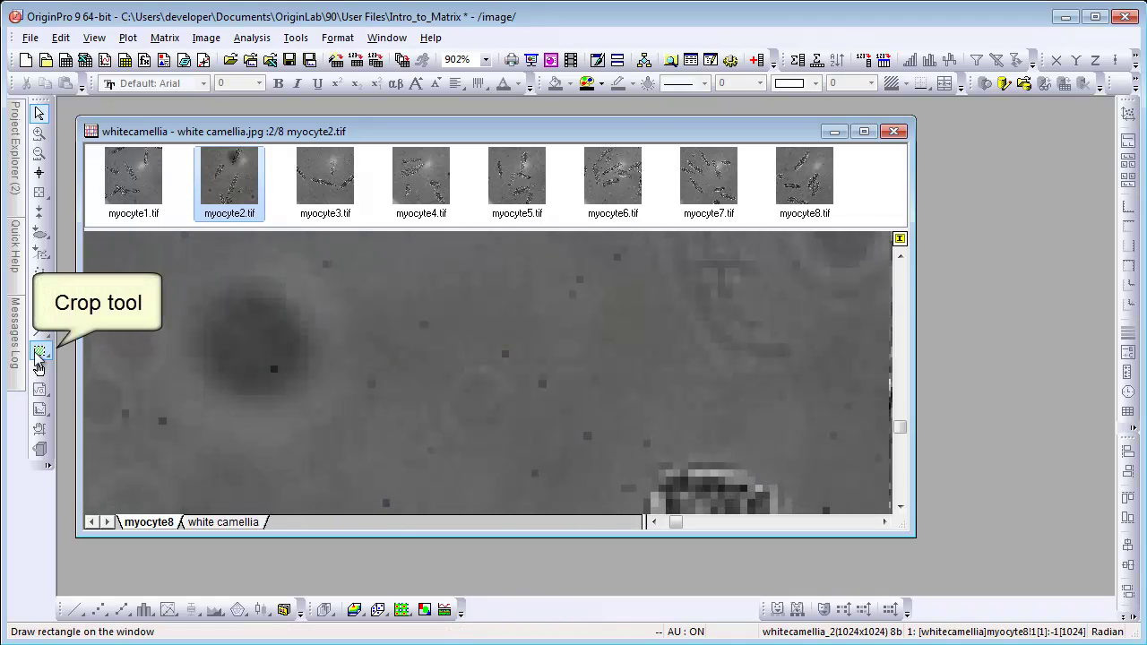
# Draw a crop rectangle around the dark round spot and widen it slightly to the left
pyautogui.click(39, 355)
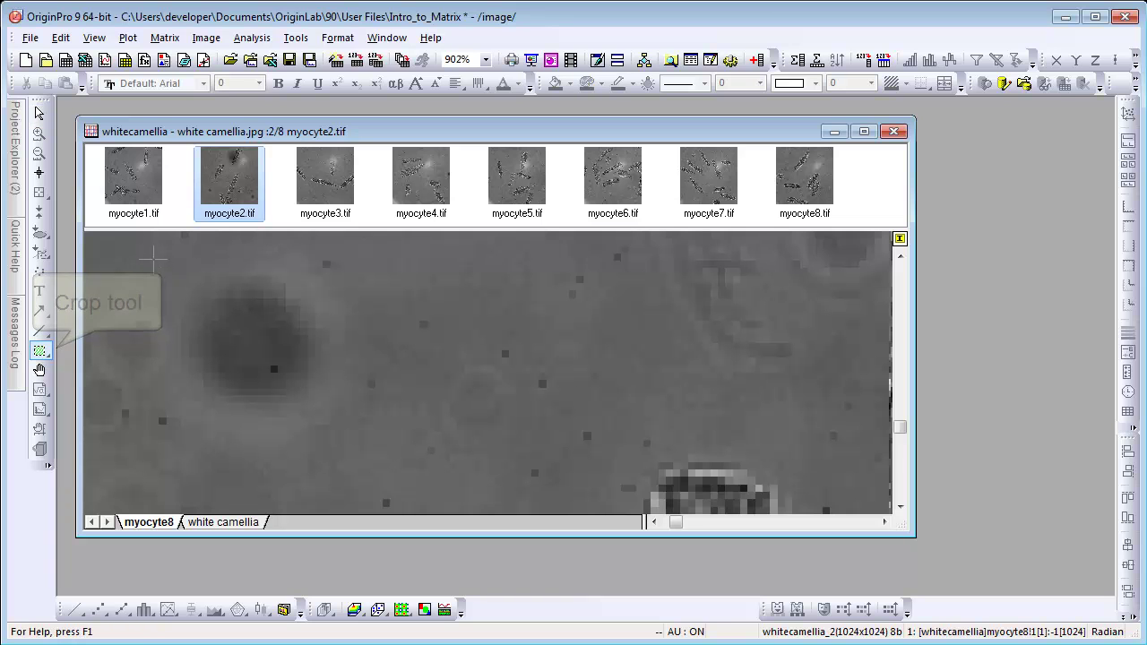
pyautogui.moveTo(282, 383); pyautogui.dragTo(353, 458)
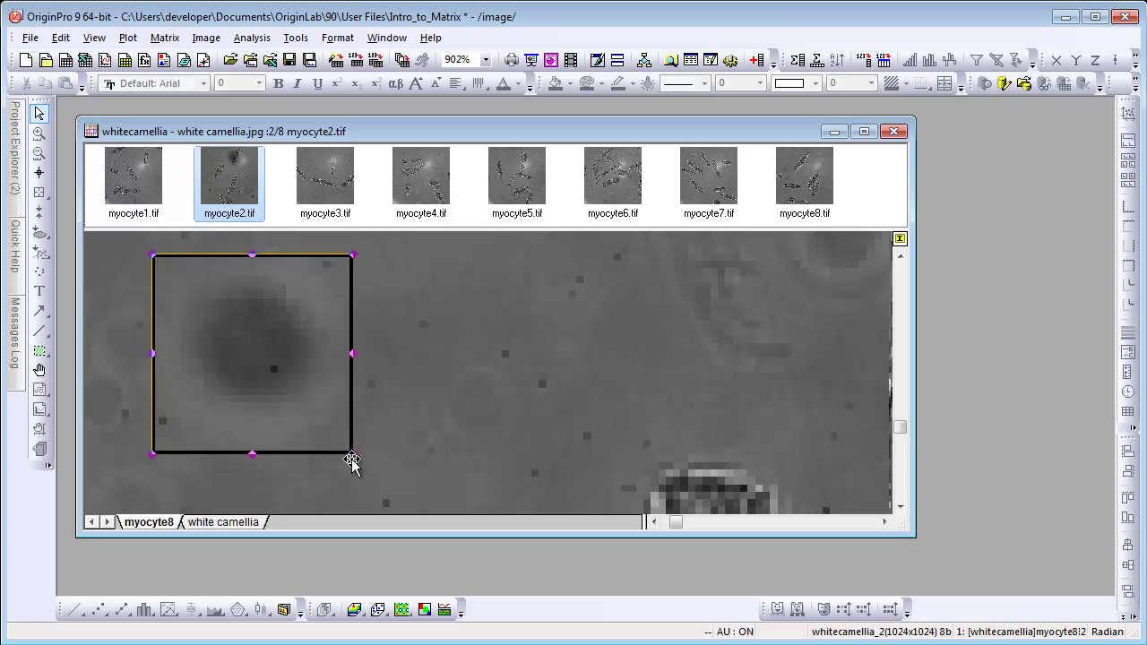
pyautogui.moveTo(153, 454); pyautogui.dragTo(144, 459)
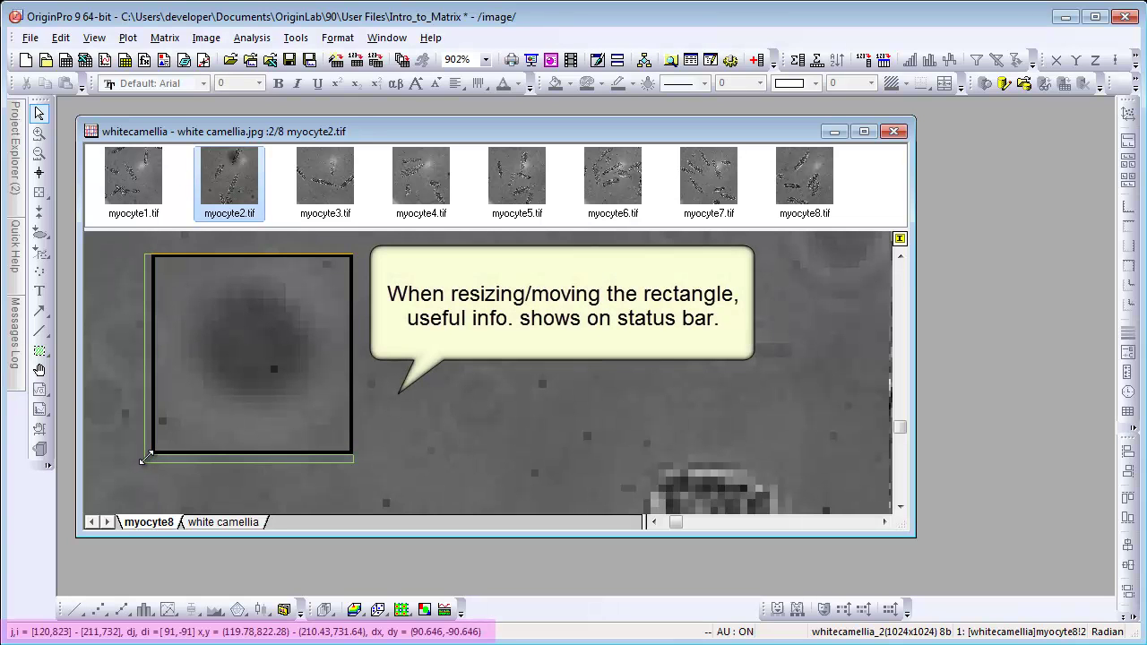
pyautogui.moveTo(139, 459); pyautogui.dragTo(130, 463)
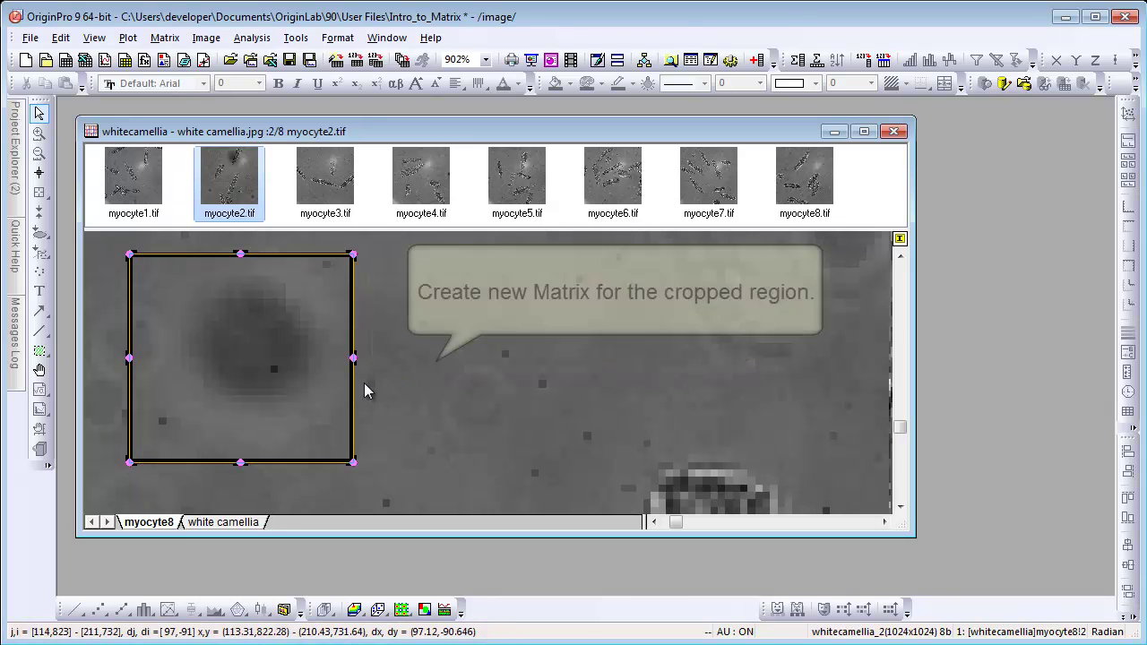
pyautogui.rightClick(329, 309)
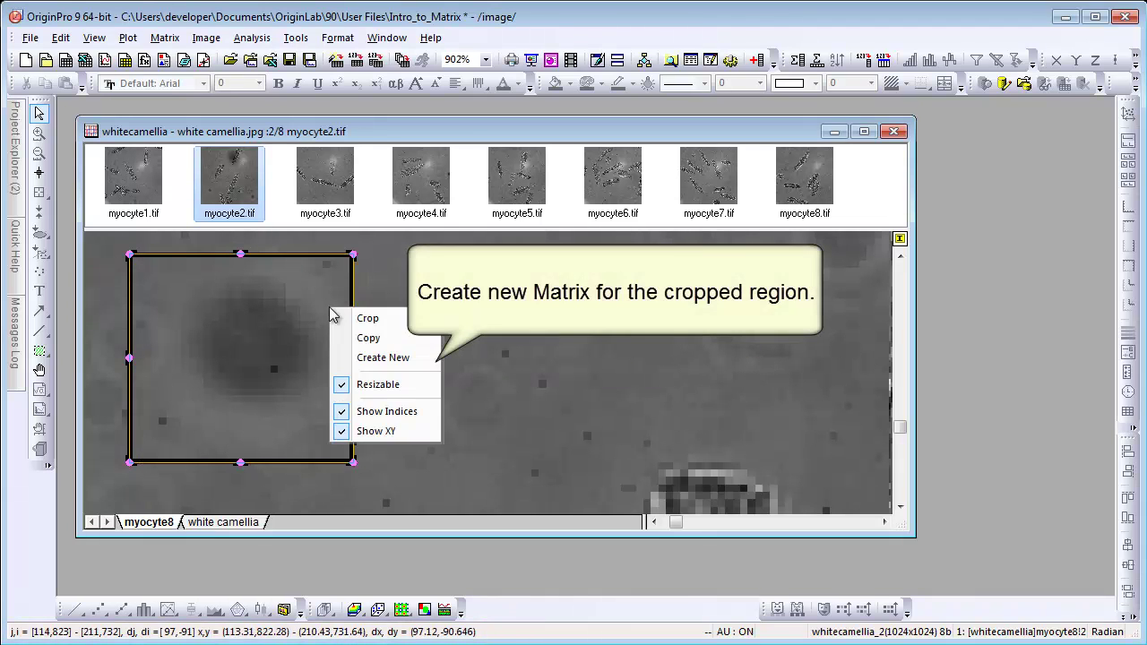
# Create matrix MBook1 from the cropped region and plot it as a color-fill contour in Graph1
pyautogui.click(378, 357)
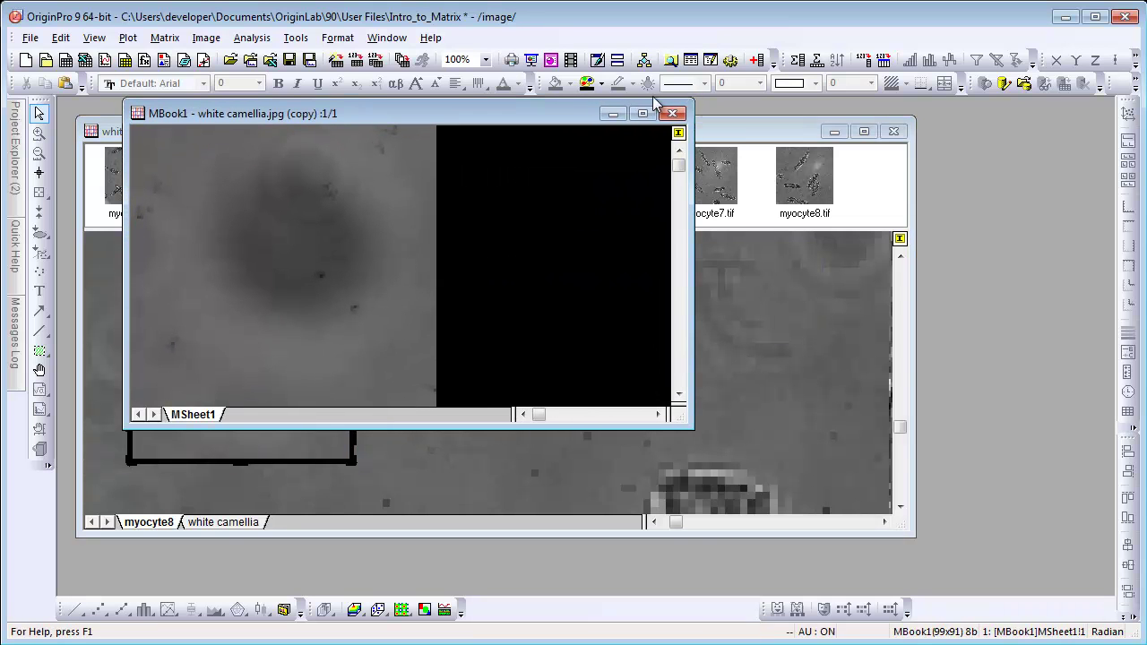
pyautogui.click(129, 39)
pyautogui.moveTo(160, 117)
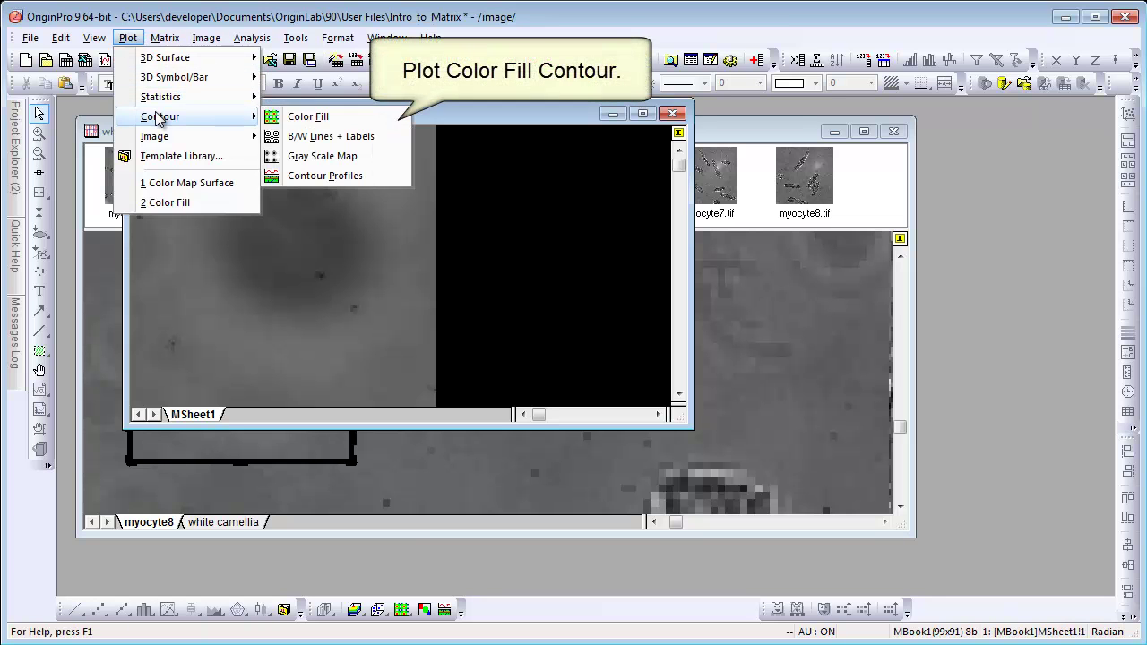
pyautogui.click(314, 118)
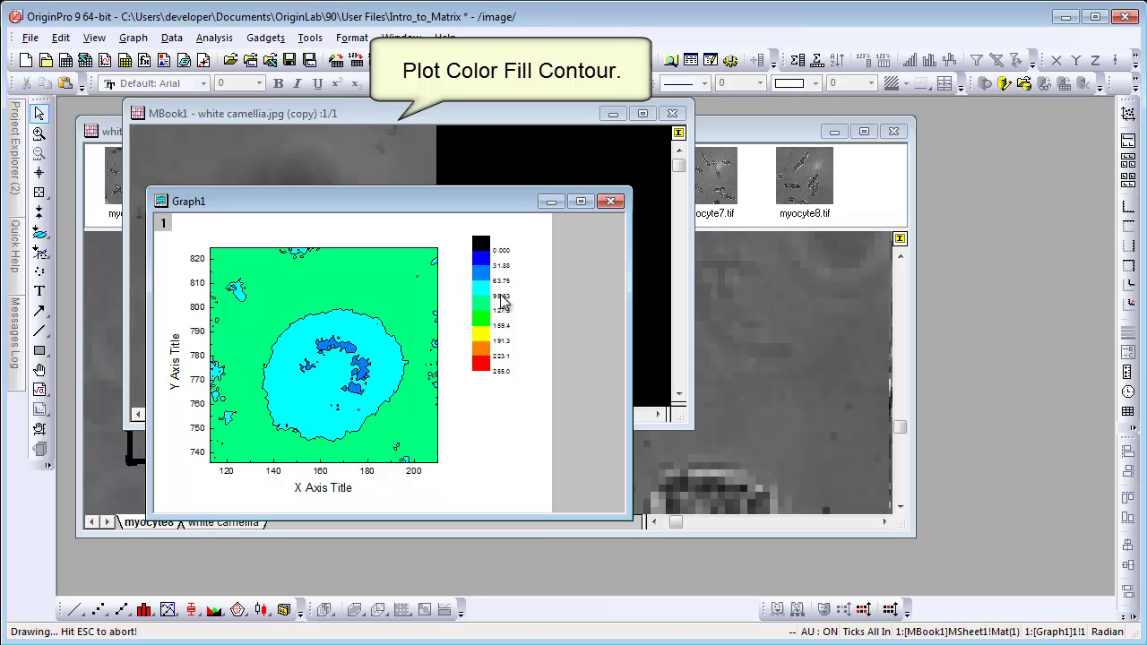
# Plot MBook1 as a 3D color map surface in Graph2
pyautogui.click(542, 114)
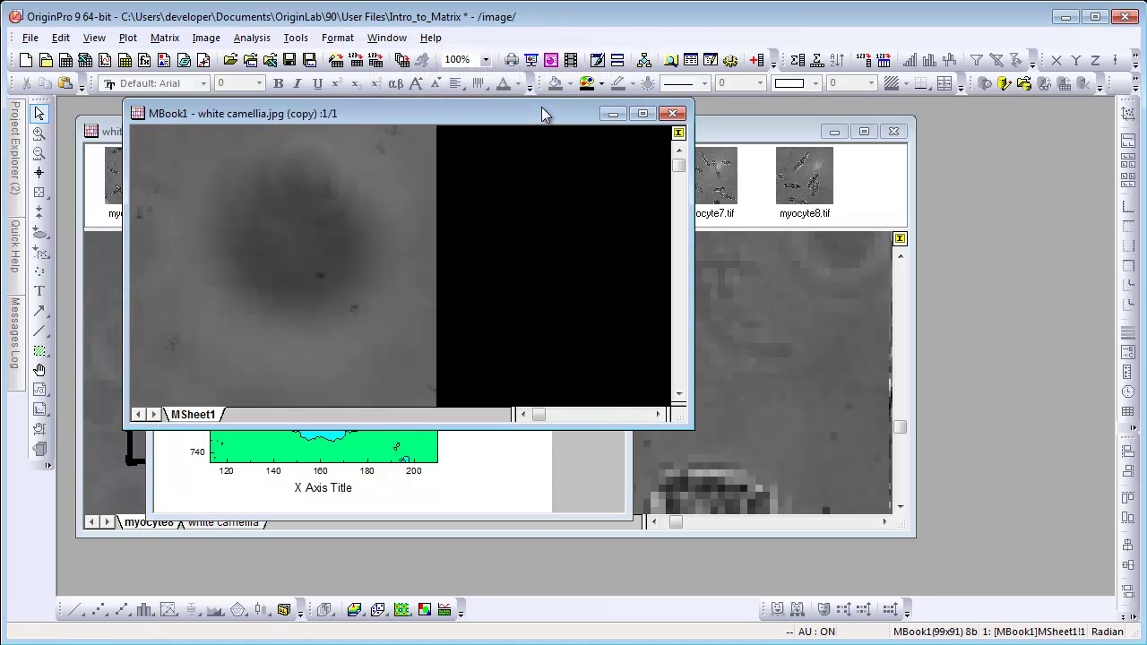
pyautogui.click(128, 38)
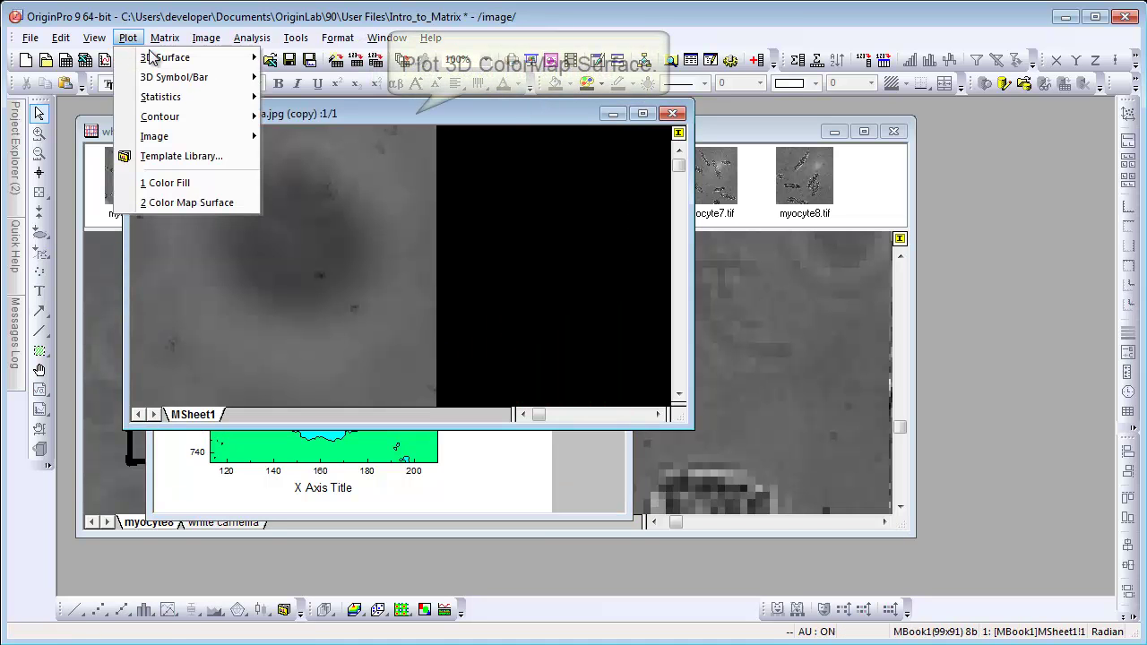
pyautogui.moveTo(165, 61)
pyautogui.click(343, 116)
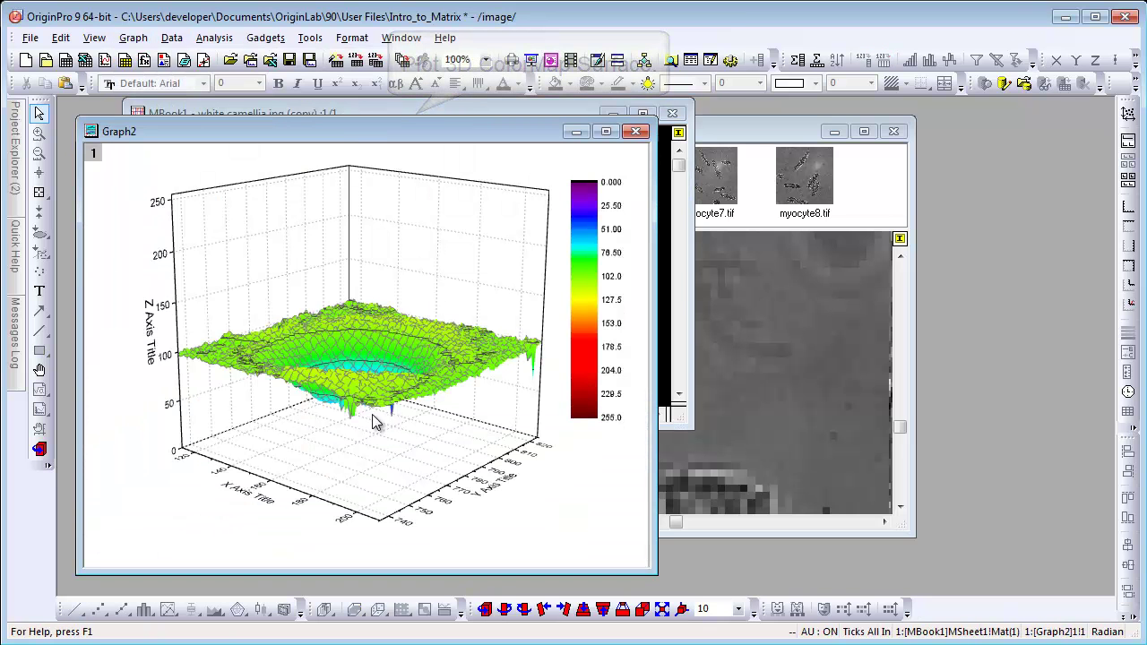
# Rotate the Graph2 surface to a steep top-down view and move the graph aside
pyautogui.press('r')
pyautogui.moveTo(371, 404); pyautogui.dragTo(373, 165)
pyautogui.moveTo(453, 318); pyautogui.dragTo(434, 353)
pyautogui.moveTo(384, 134); pyautogui.dragTo(775, 119)
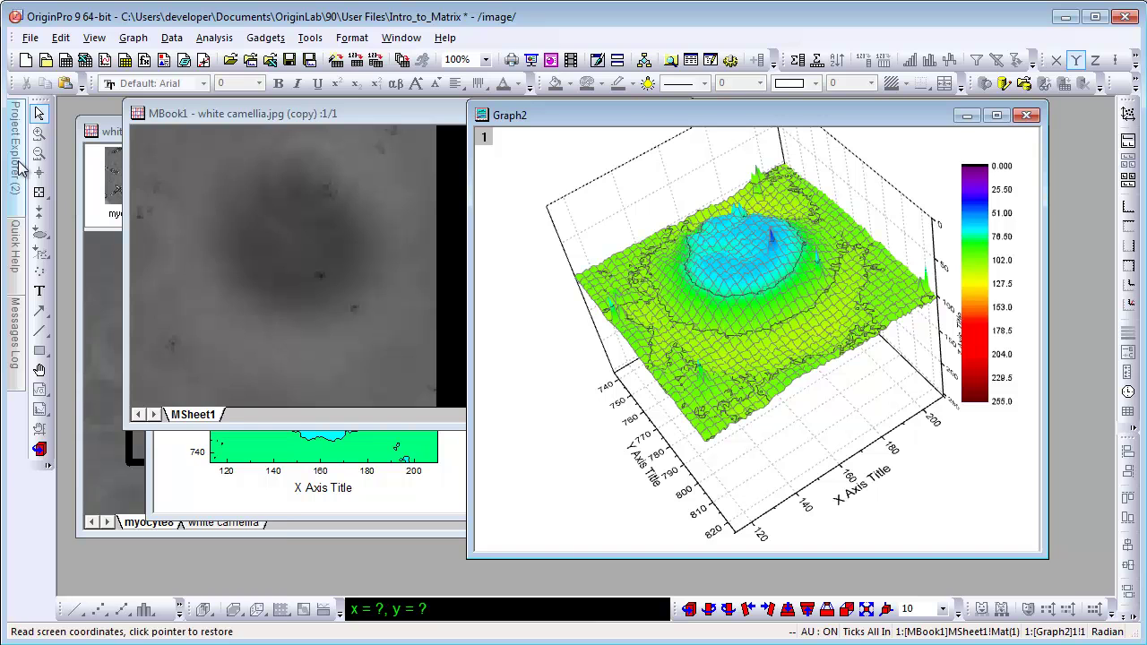
# Open the project's data folder and show thumbnails of MBook2's matrix objects
pyautogui.moveTo(14, 151)
pyautogui.click(81, 140)
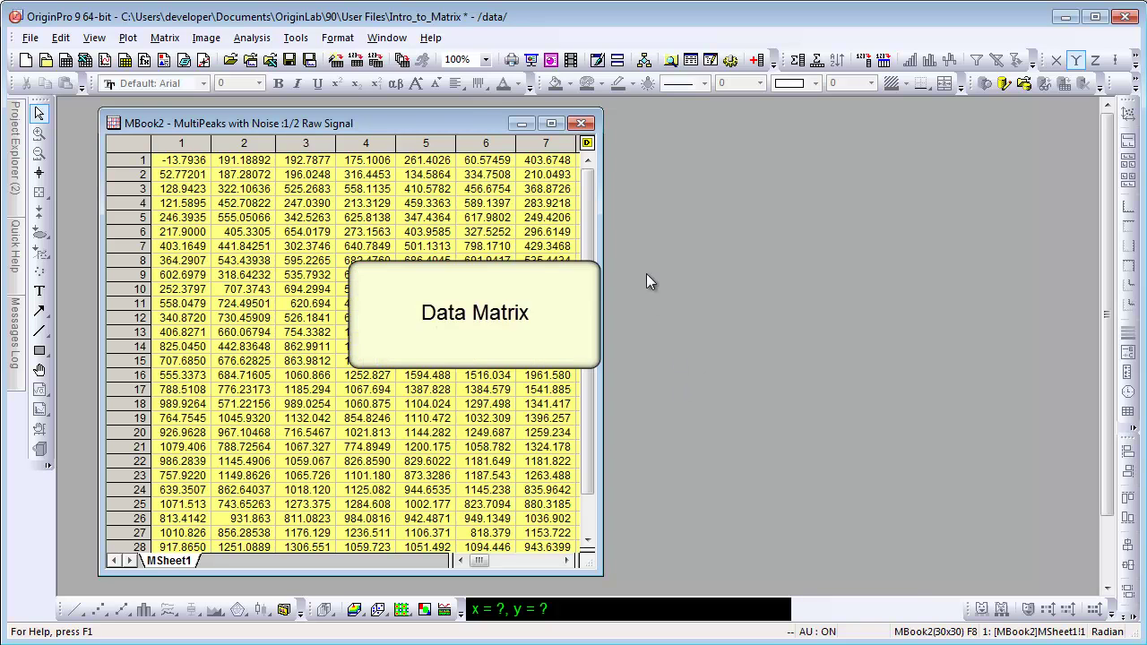
pyautogui.click(590, 146)
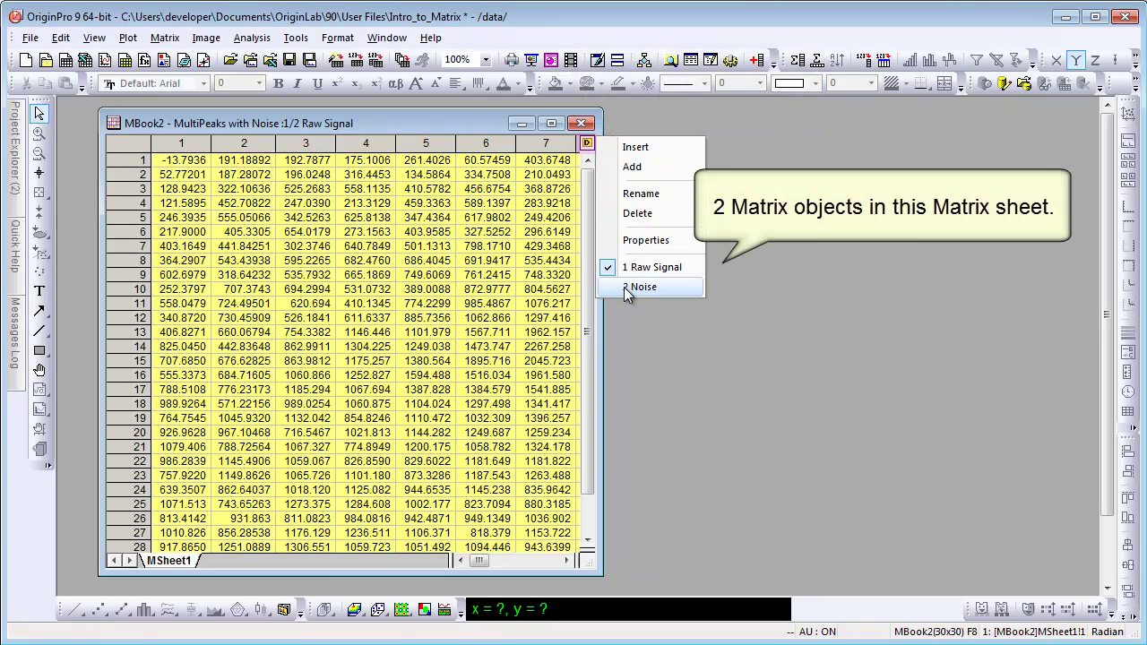
pyautogui.click(656, 362)
pyautogui.rightClick(453, 123)
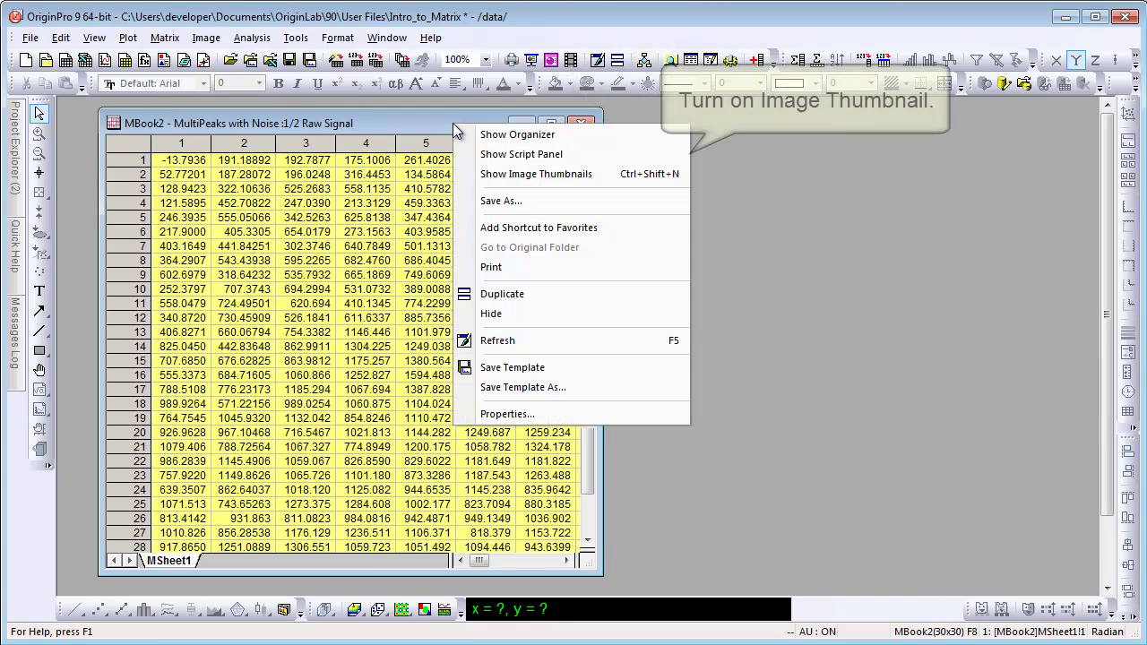
pyautogui.click(497, 173)
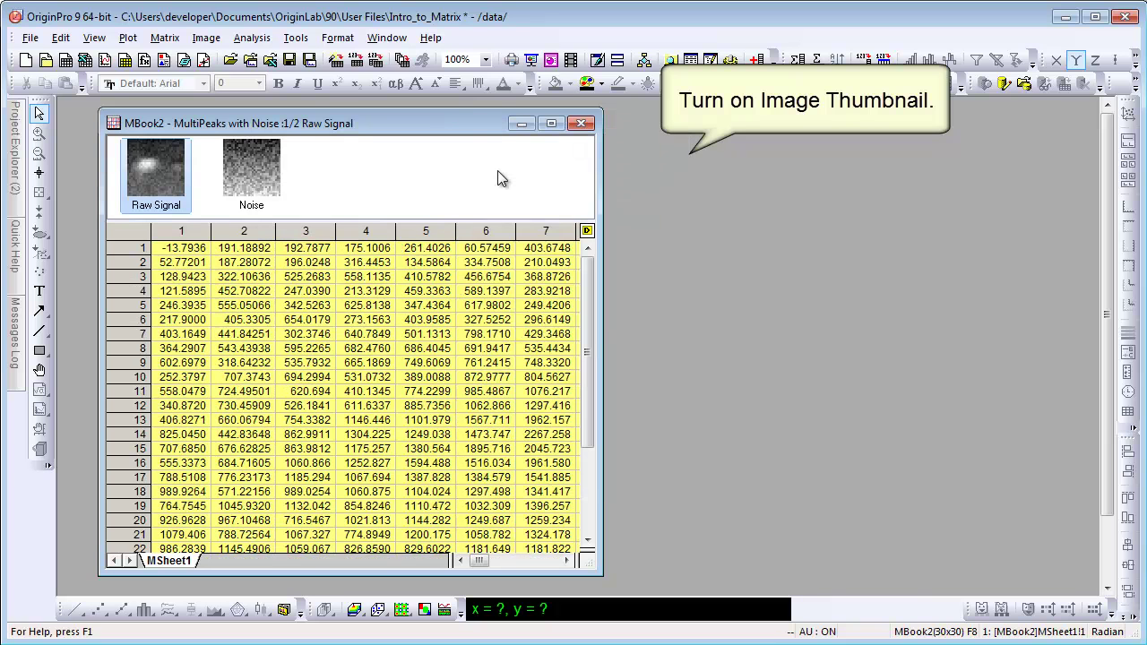
# Show X and Y values in the matrix headers while comparing Raw Signal and Noise
pyautogui.click(260, 185)
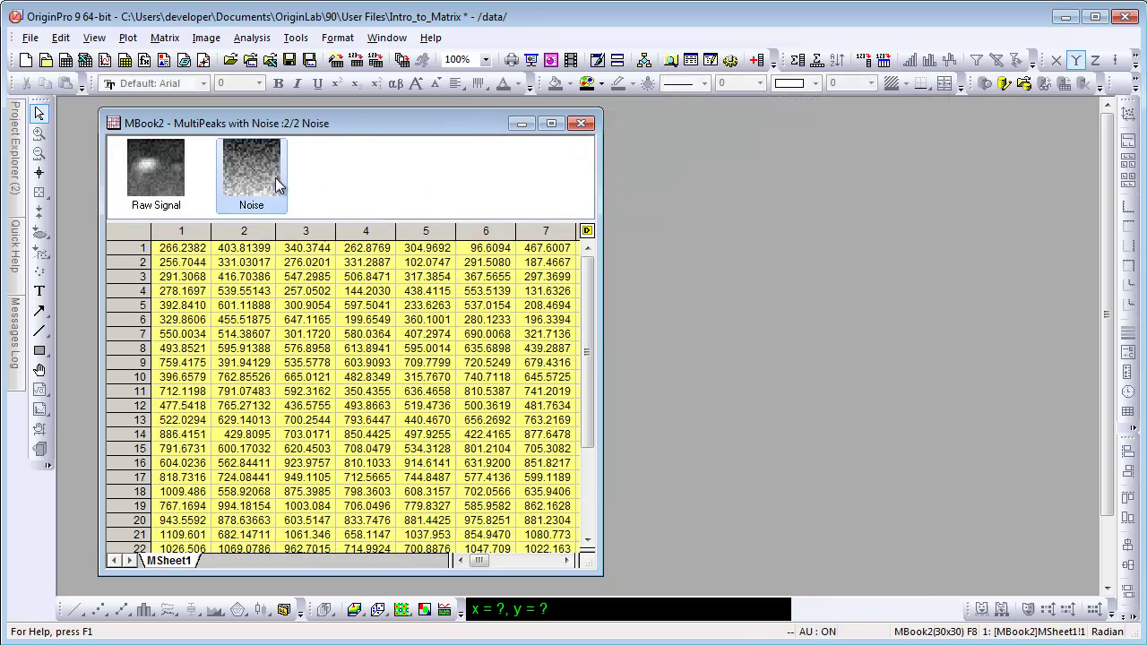
pyautogui.click(167, 175)
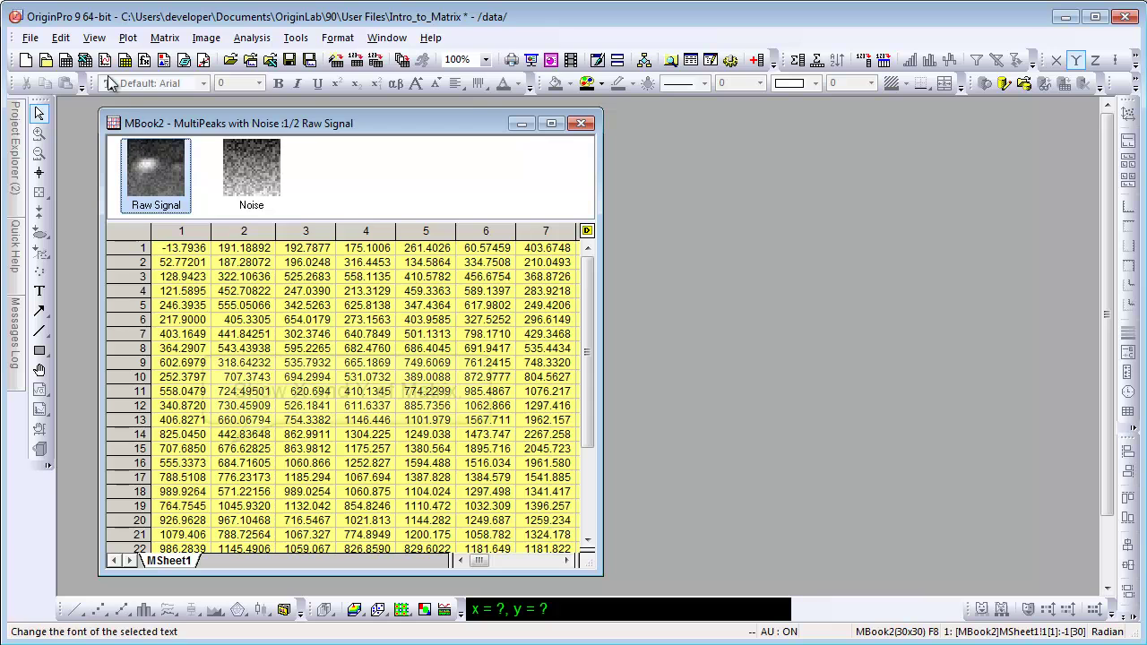
pyautogui.click(95, 38)
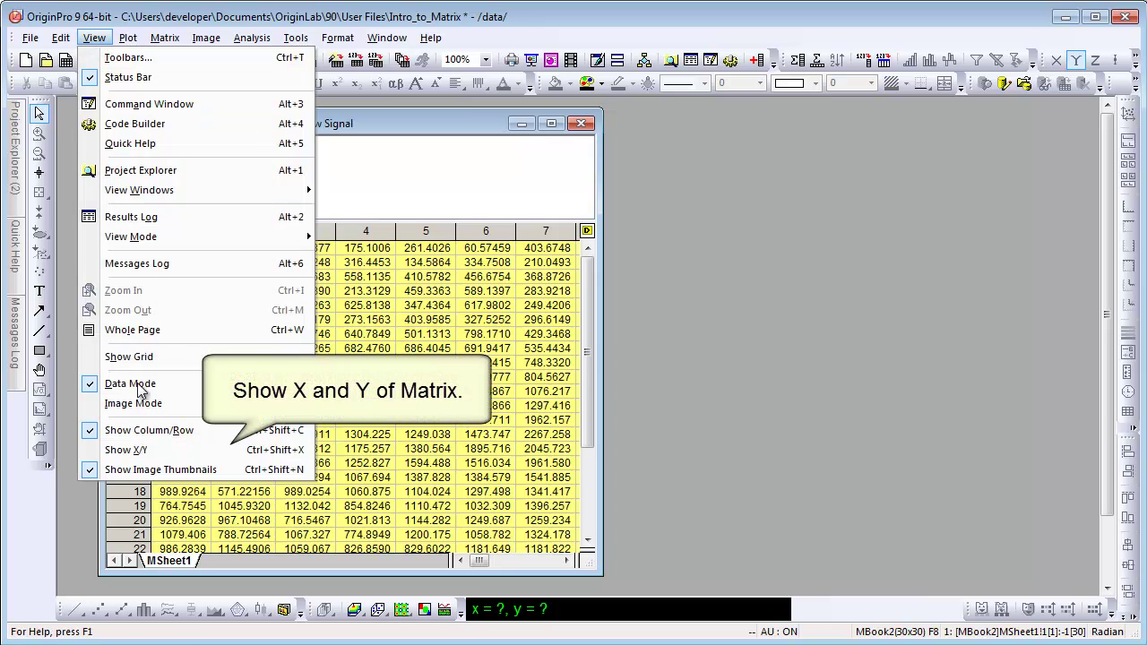
pyautogui.click(130, 450)
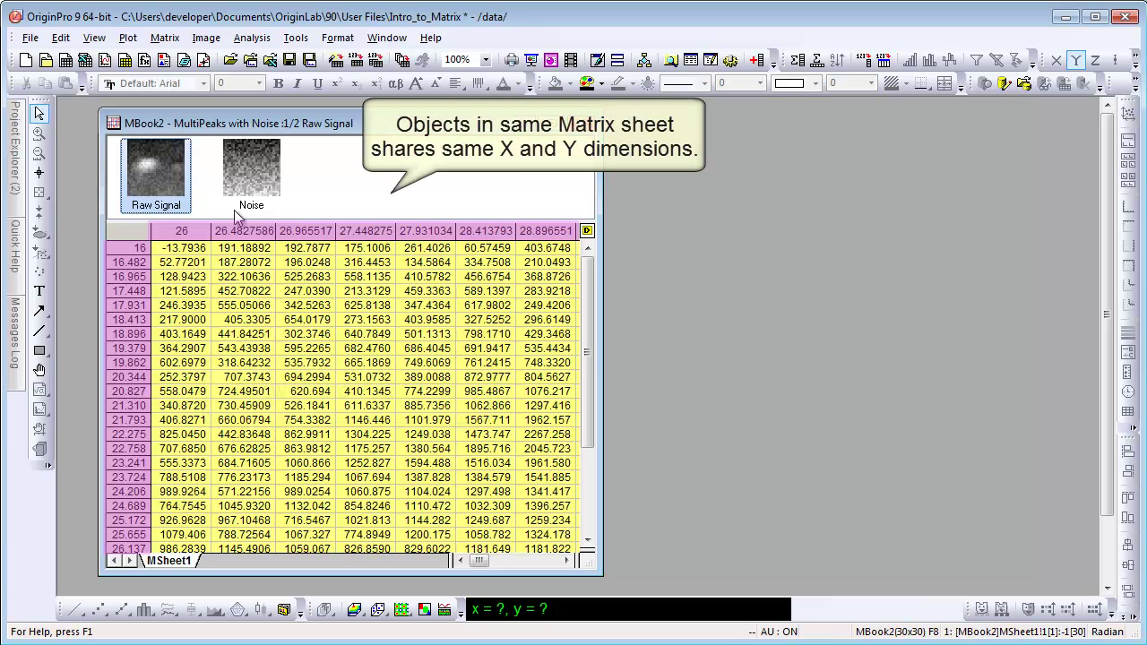
pyautogui.click(252, 184)
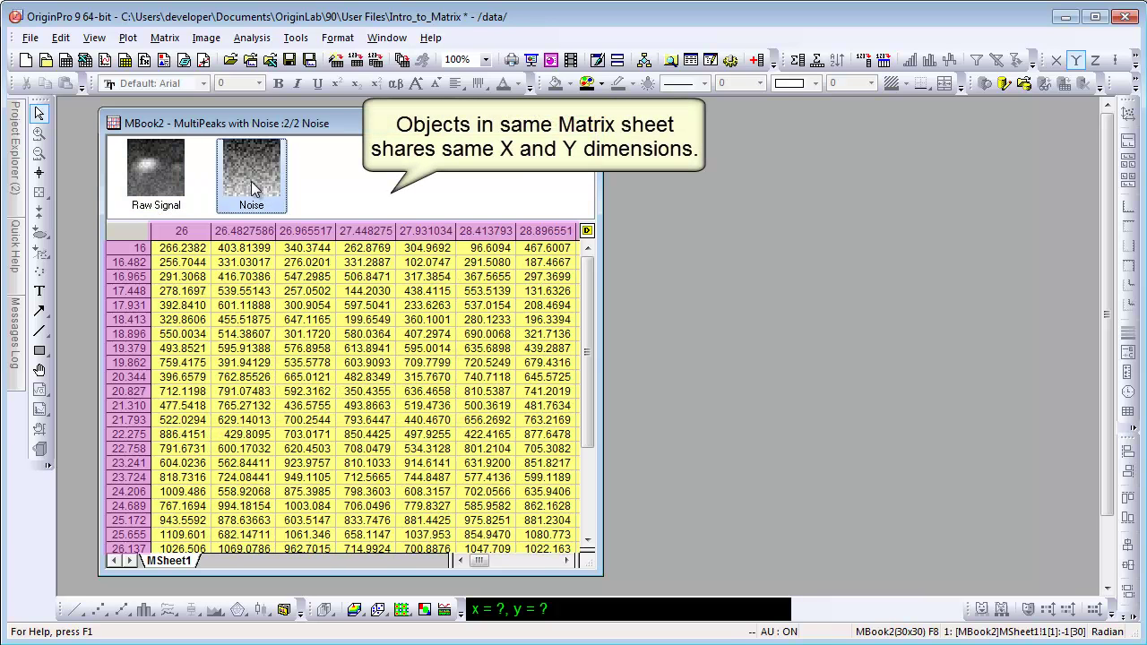
pyautogui.click(168, 171)
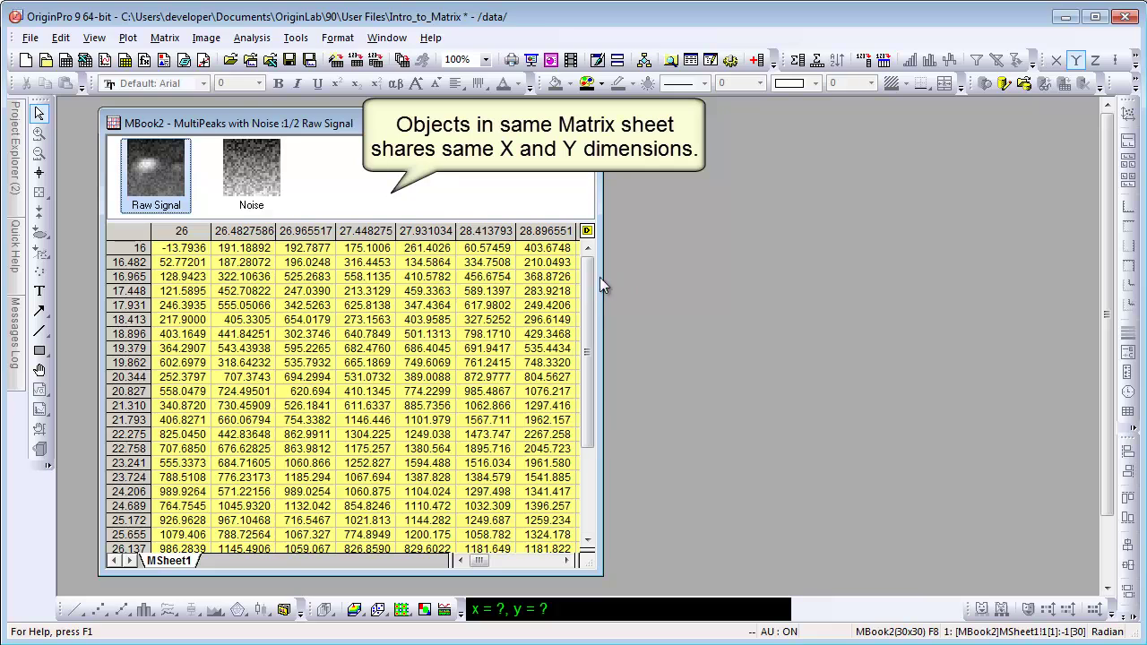
pyautogui.moveTo(589, 305); pyautogui.dragTo(605, 408)
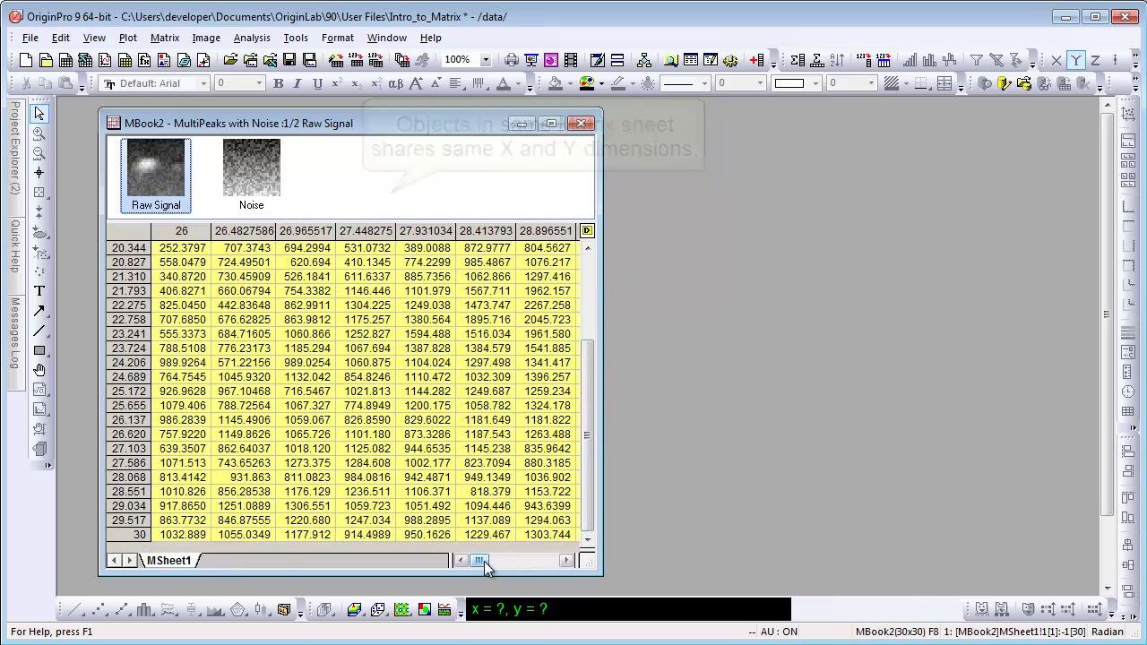
pyautogui.moveTo(482, 561); pyautogui.dragTo(570, 561)
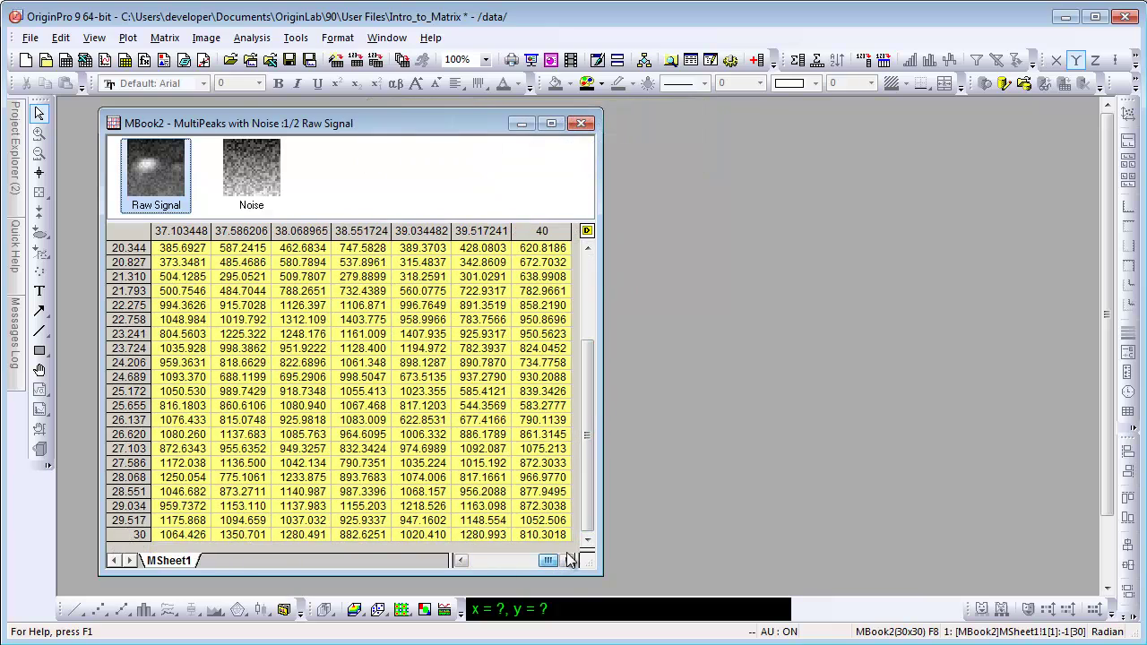
# Display Noise as a grayscale image and Raw Signal as numeric values in Data Mode
pyautogui.click(258, 179)
pyautogui.click(94, 37)
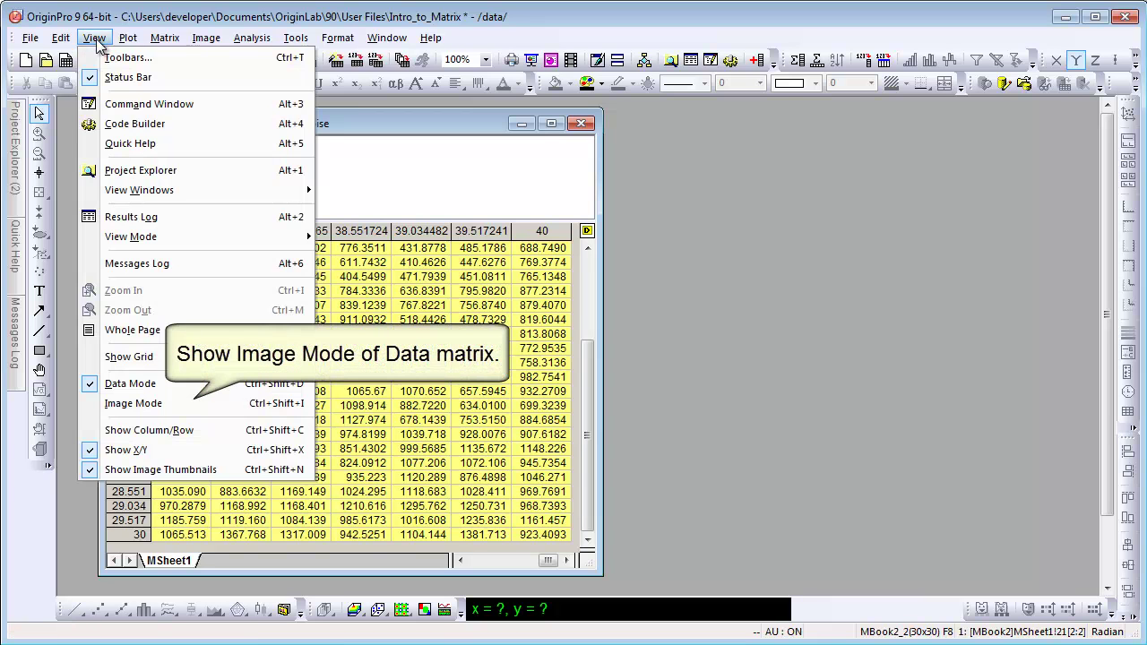
pyautogui.click(117, 404)
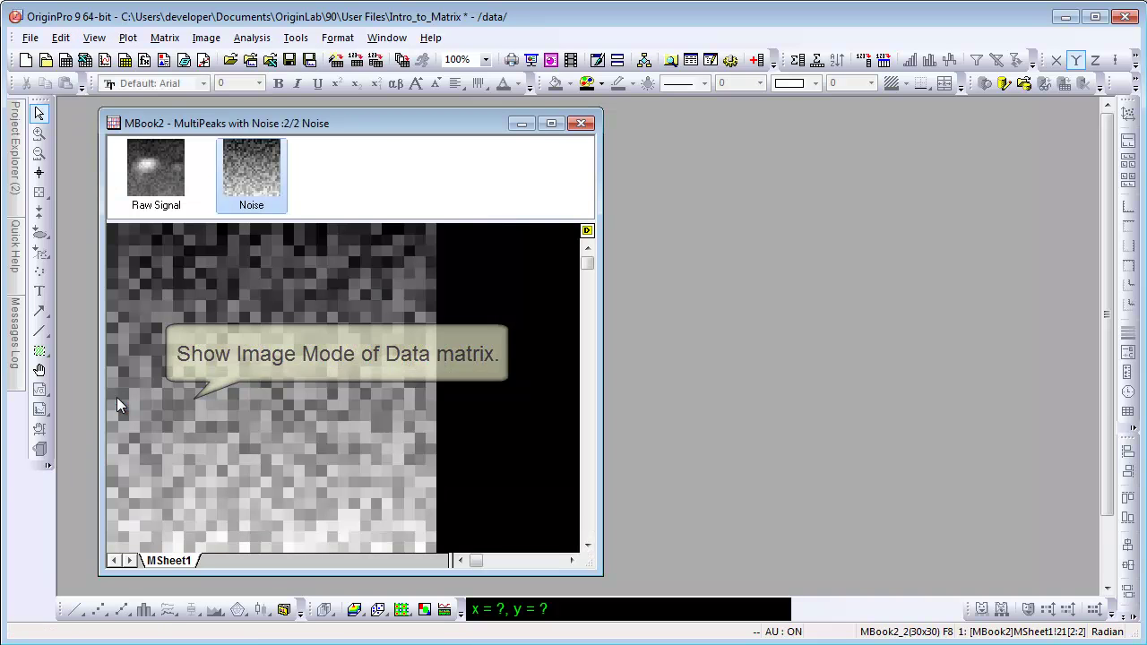
pyautogui.click(164, 184)
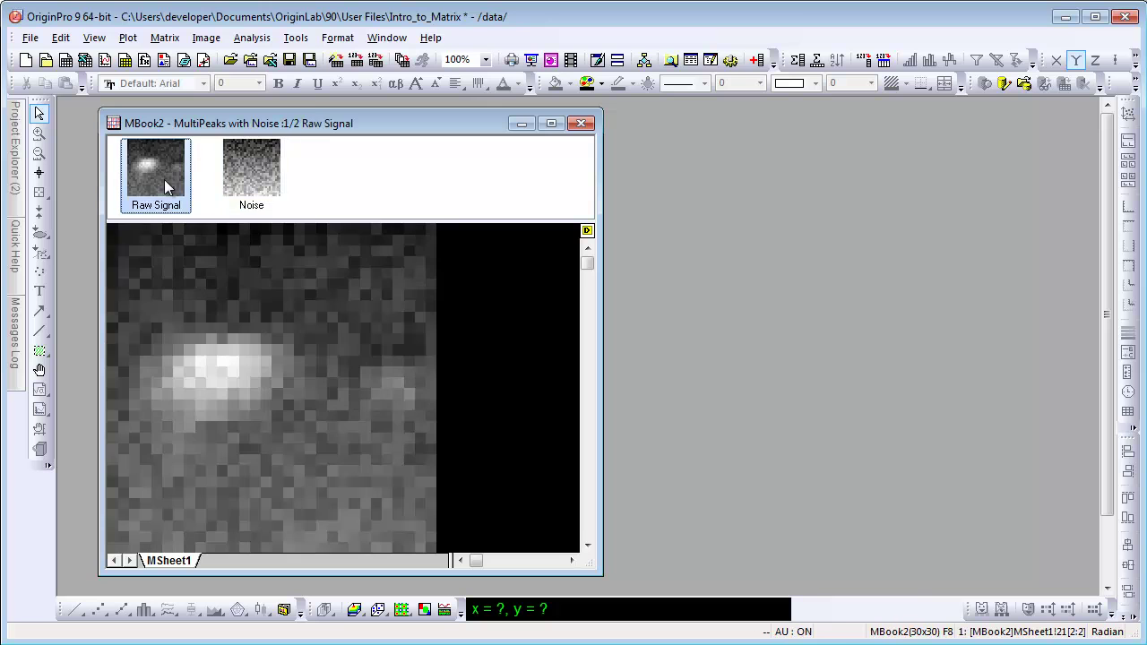
pyautogui.click(94, 38)
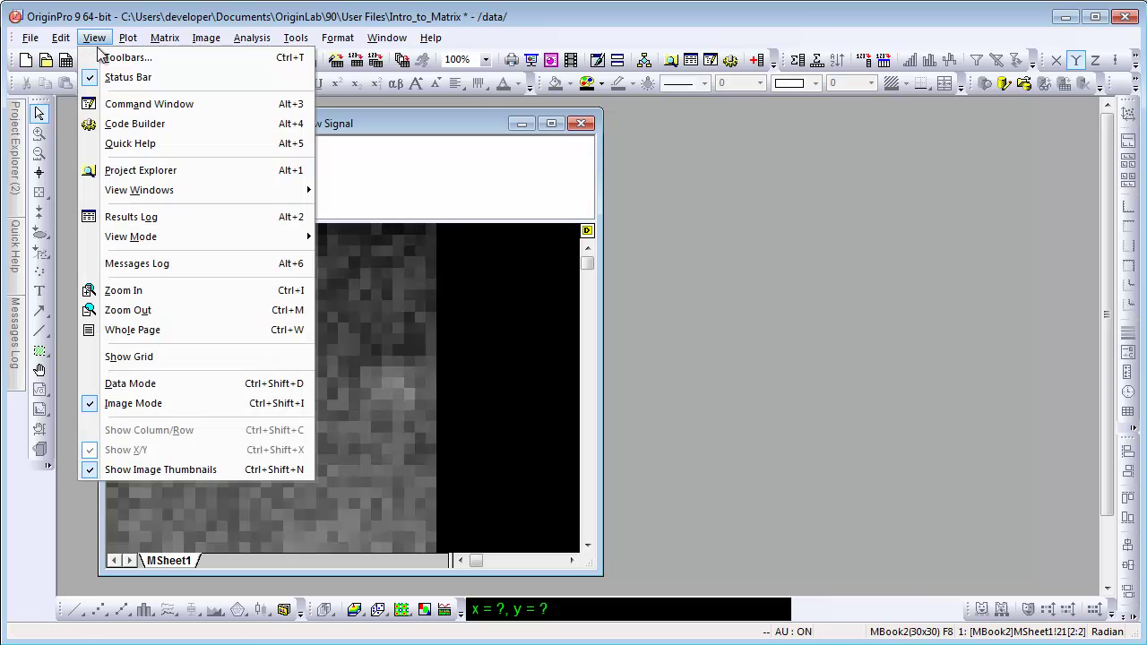
pyautogui.click(112, 383)
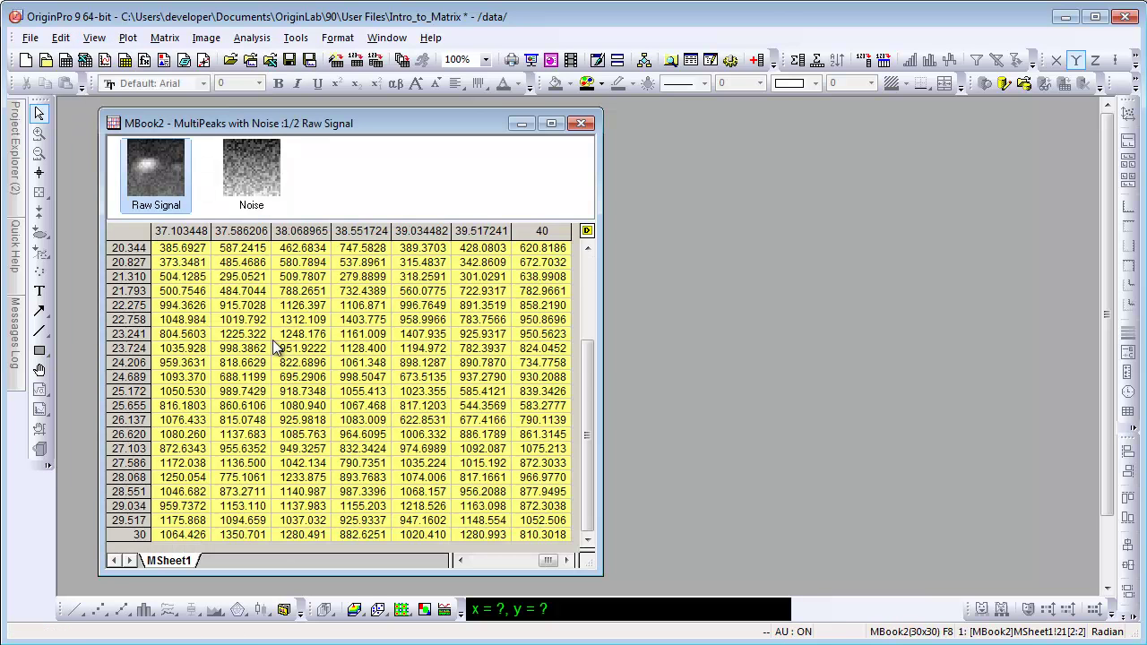
pyautogui.click(171, 40)
pyautogui.click(183, 54)
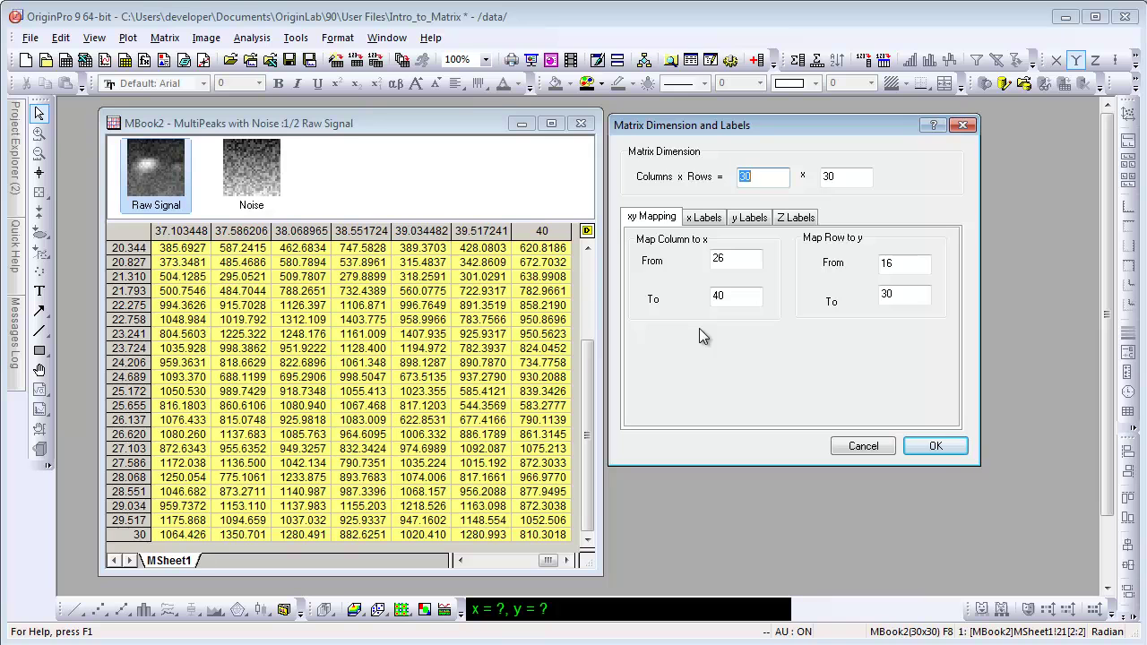
pyautogui.click(708, 218)
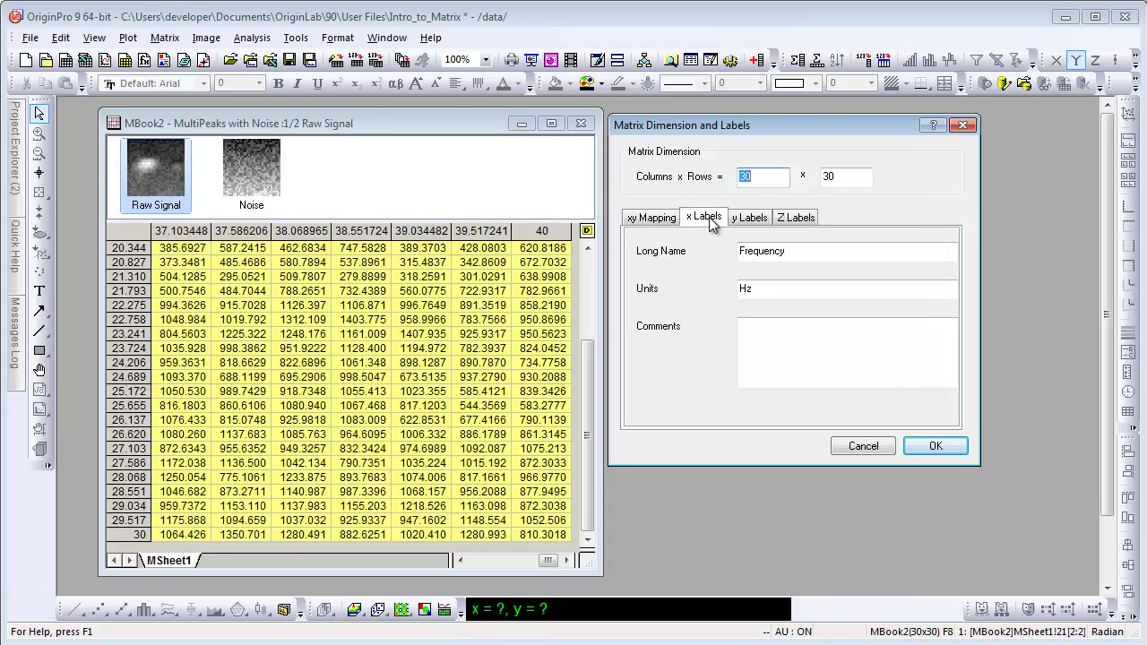
pyautogui.click(755, 221)
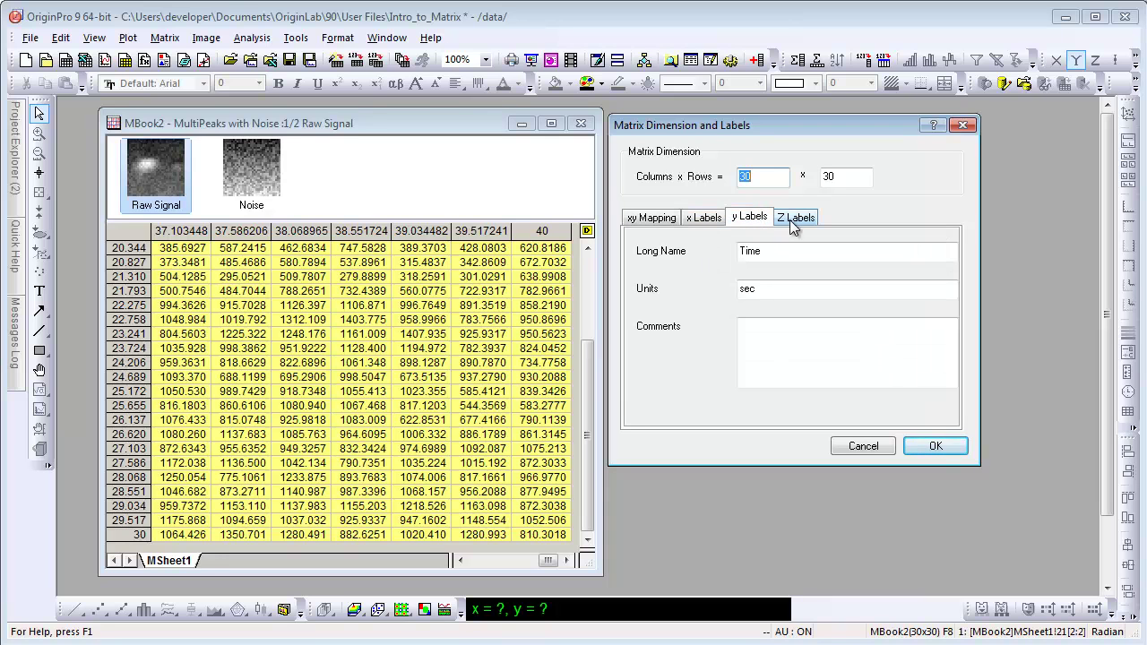
pyautogui.click(797, 218)
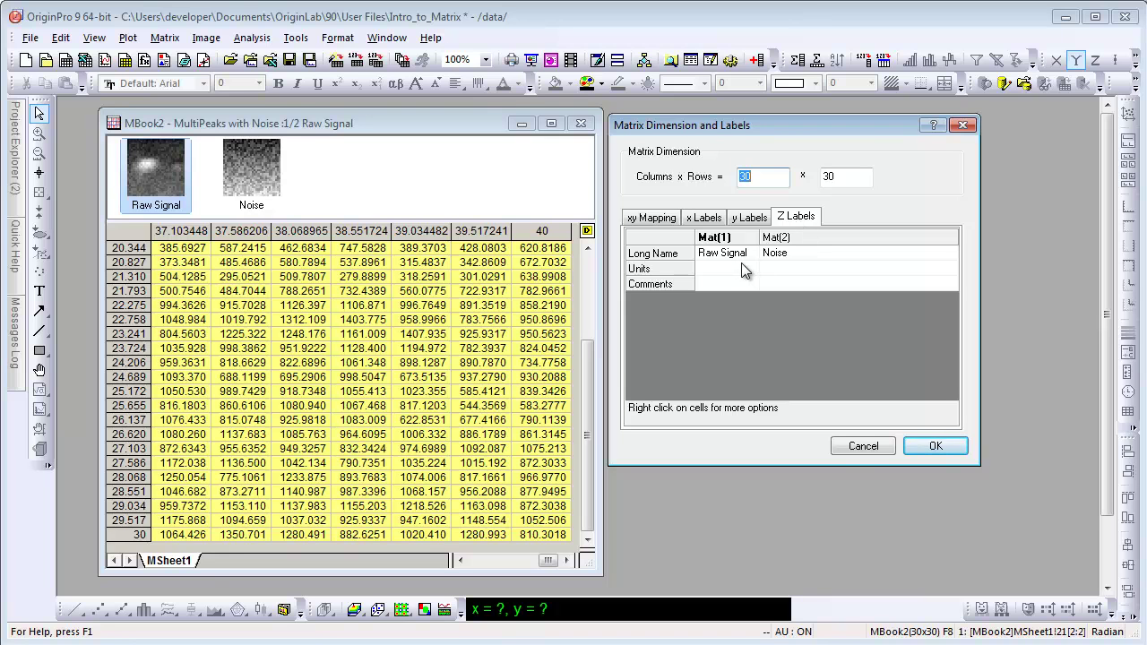
pyautogui.click(863, 443)
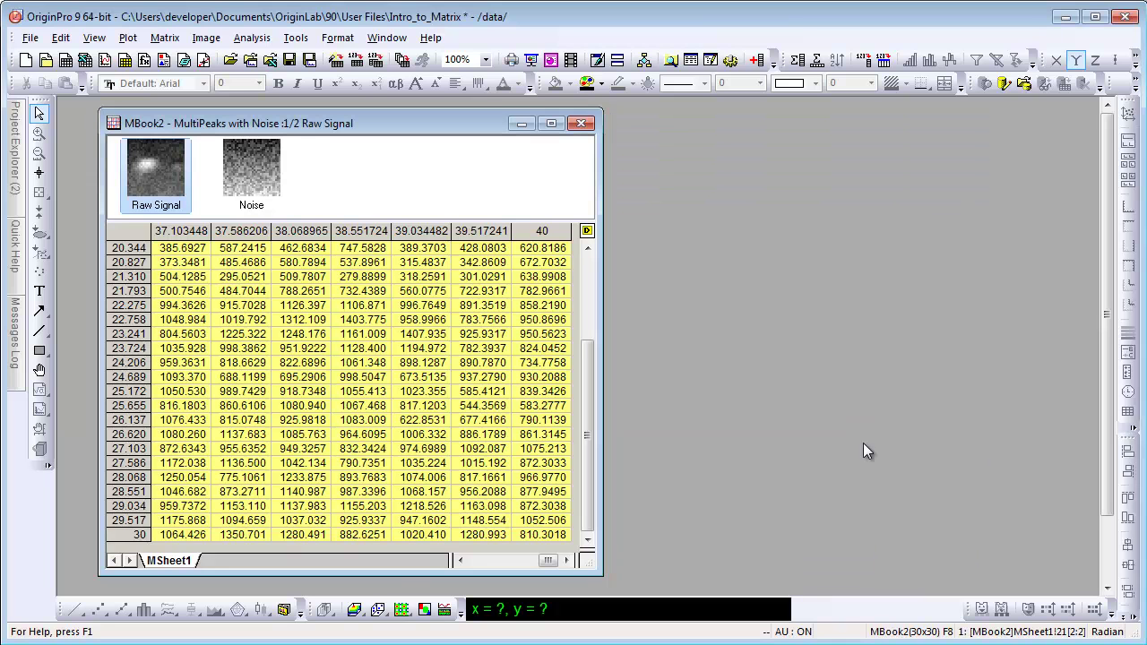
# Plot Raw Signal and Noise as 3D color map surfaces, Graph5 and Graph6, minimising each
pyautogui.click(356, 610)
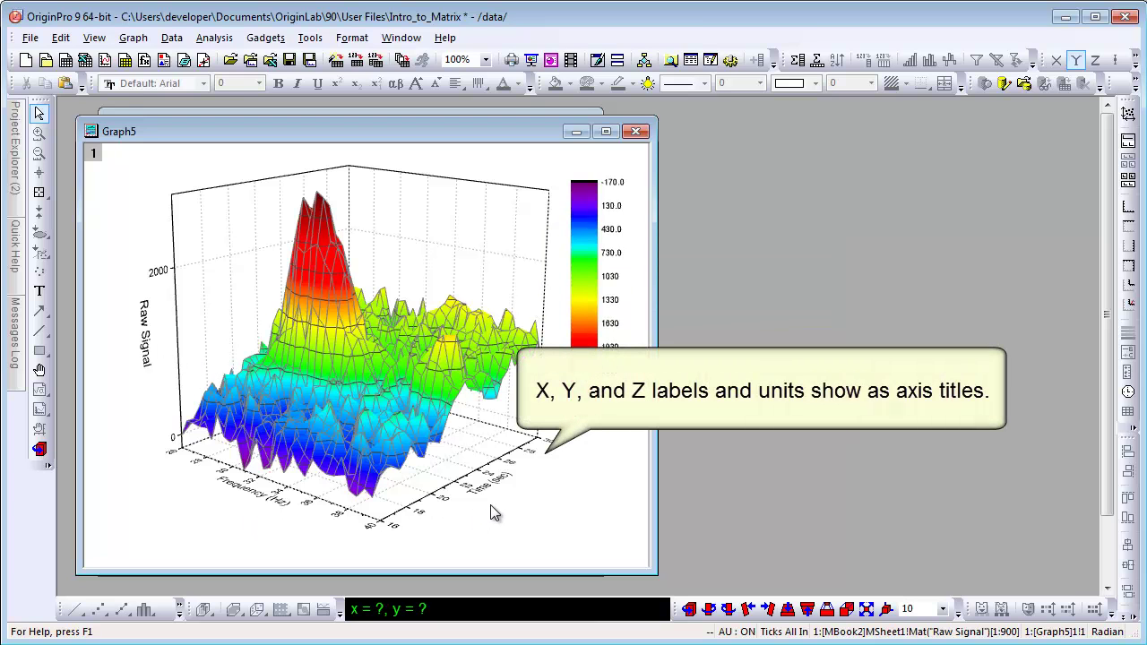
pyautogui.click(576, 132)
pyautogui.click(271, 171)
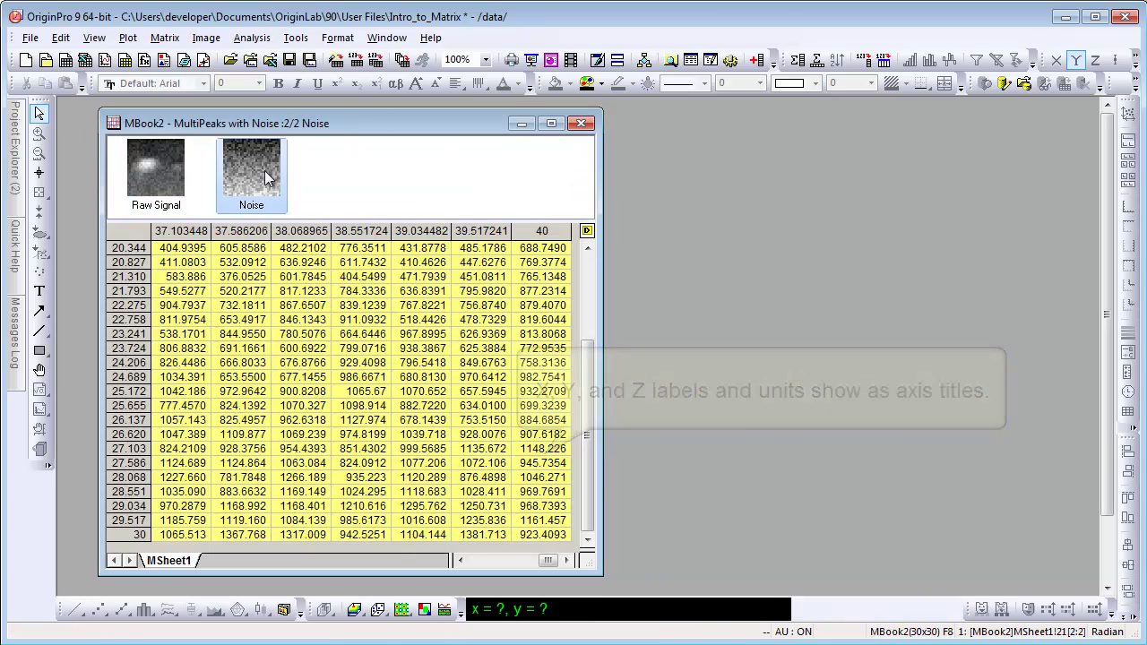
pyautogui.click(355, 609)
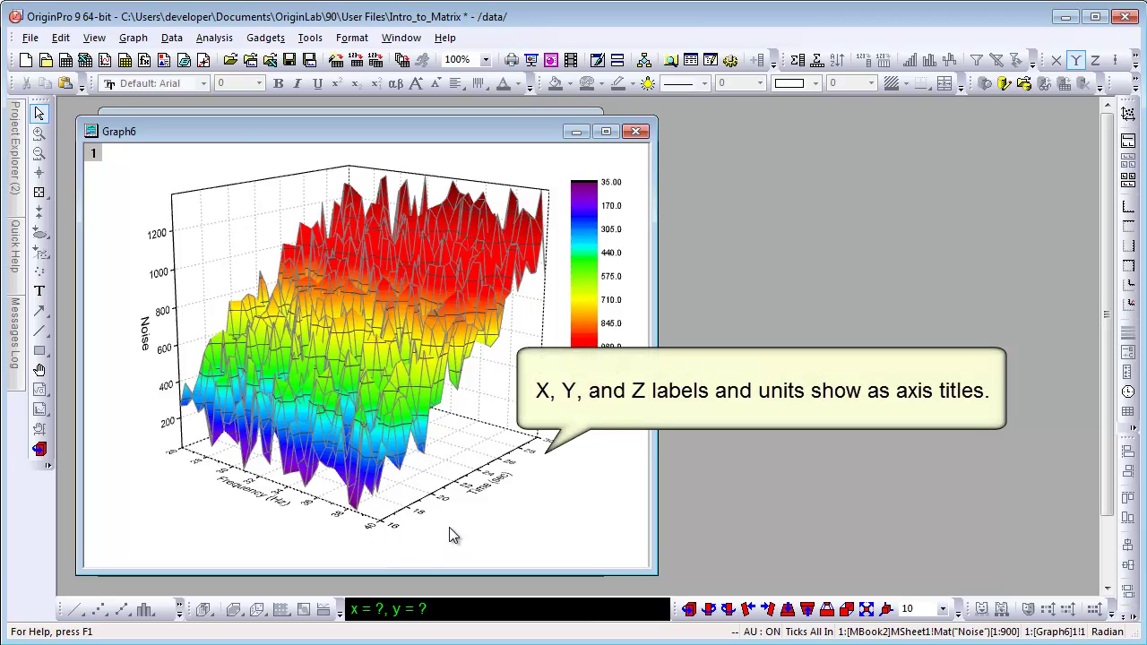
pyautogui.click(577, 135)
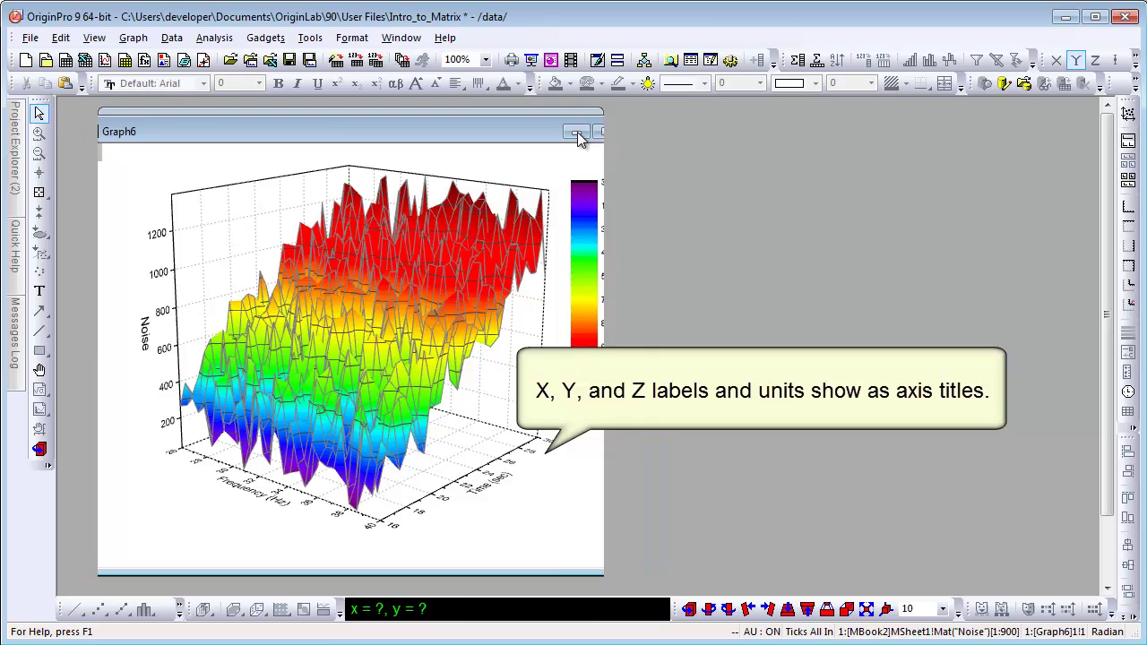
# Add a new matrix object to the book and name it 'Raw - Noise'
pyautogui.rightClick(273, 169)
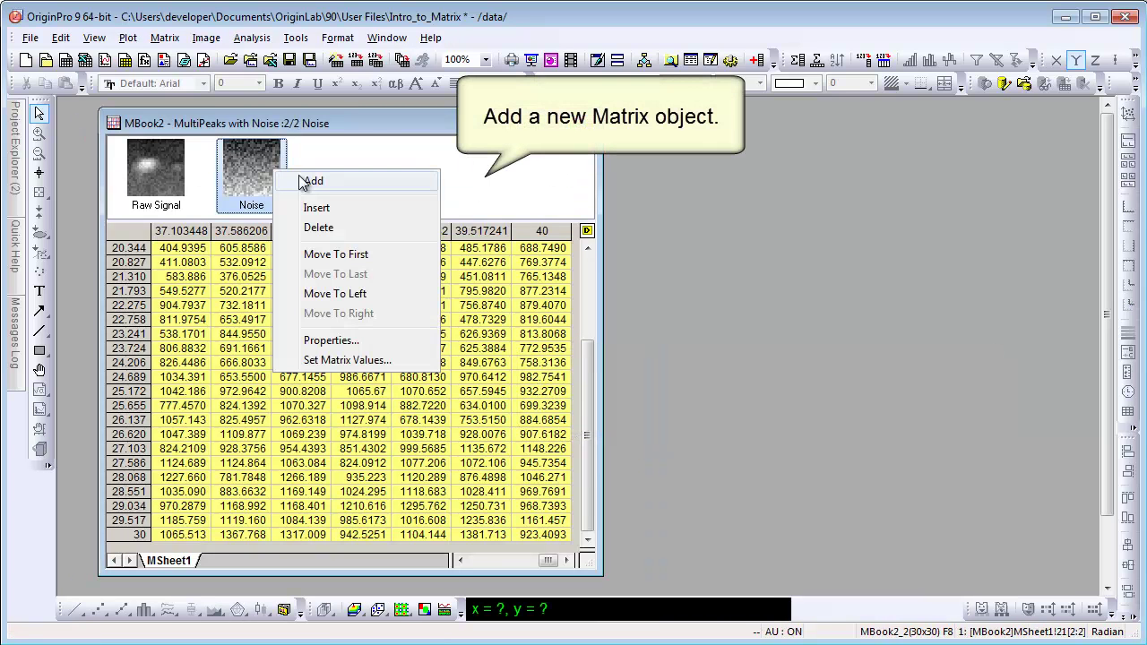
pyautogui.click(314, 181)
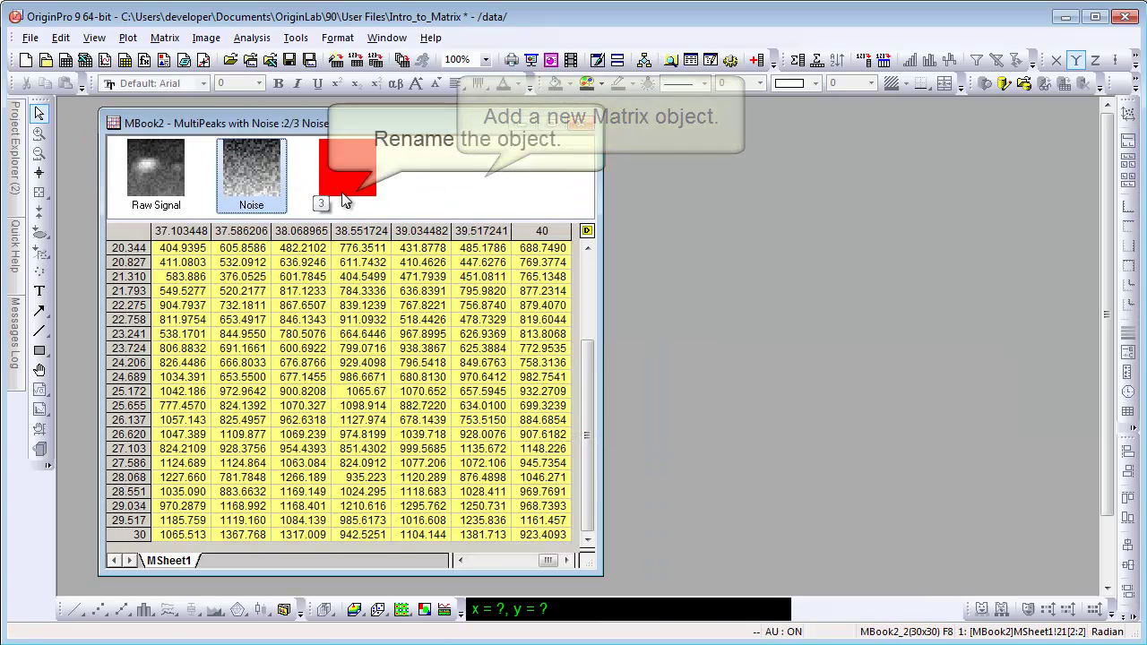
pyautogui.doubleClick(348, 205)
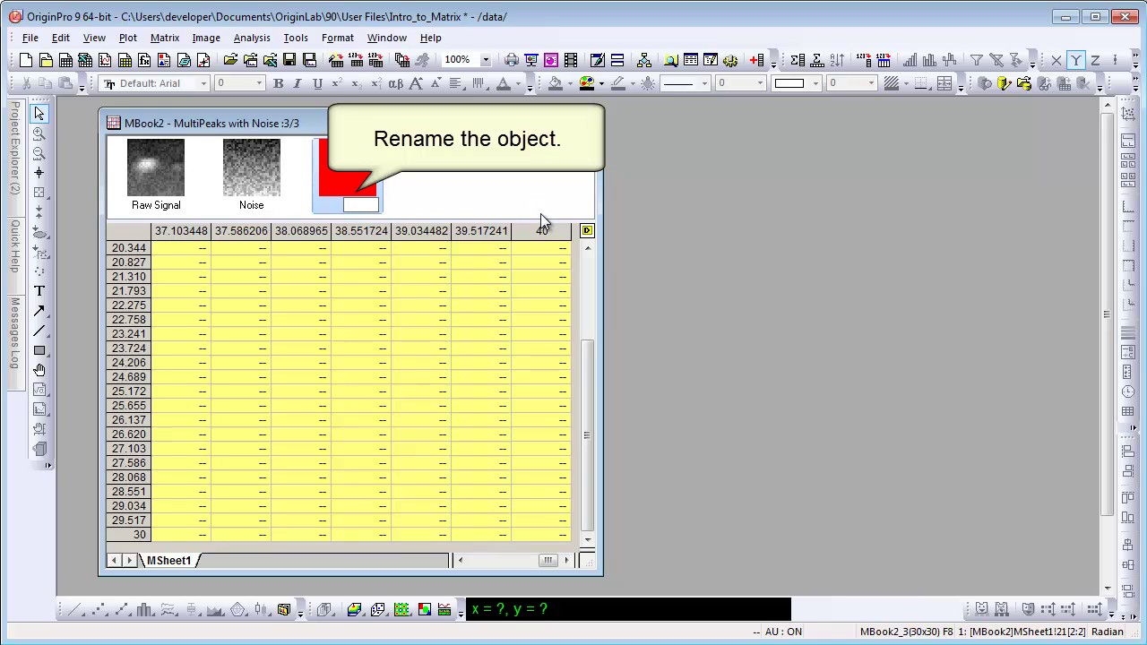
pyautogui.write('Raw - N')
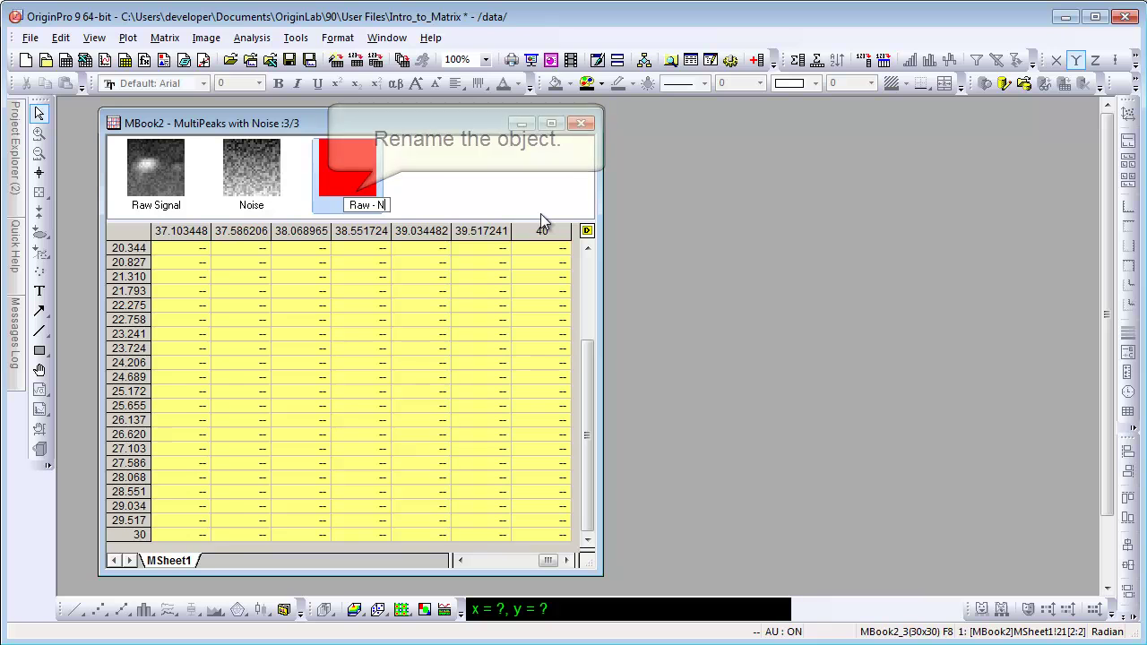
pyautogui.write('oise')
pyautogui.click(480, 171)
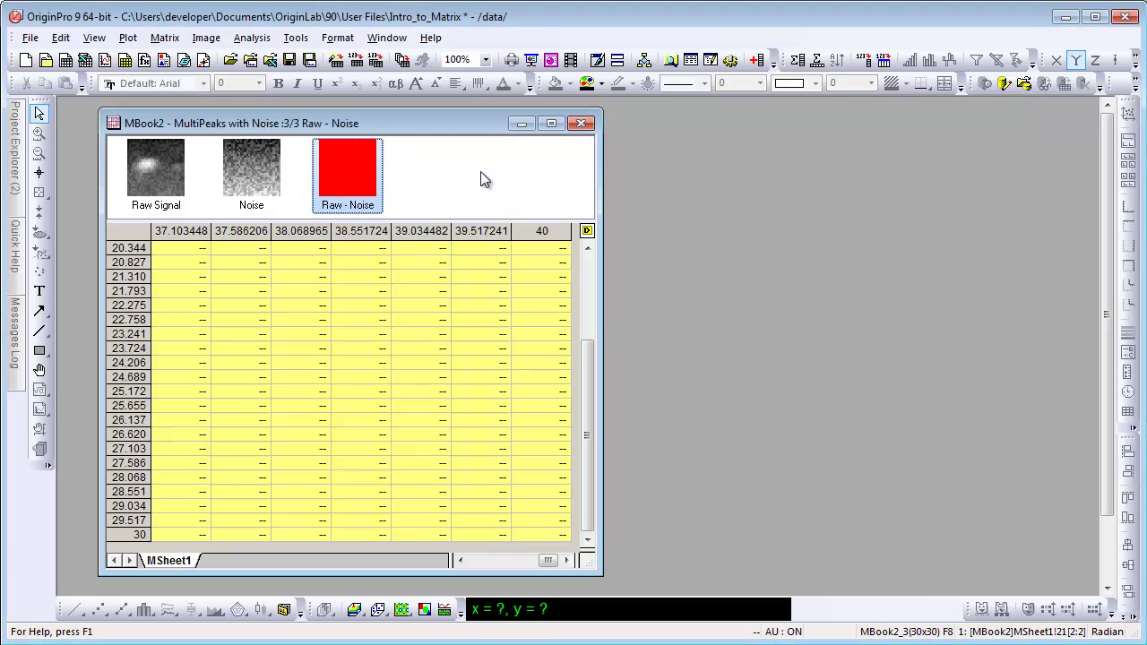
# Set the Raw - Noise values to Mat(1)-Mat(2) with Recalculate set to Auto
pyautogui.rightClick(352, 173)
pyautogui.click(412, 359)
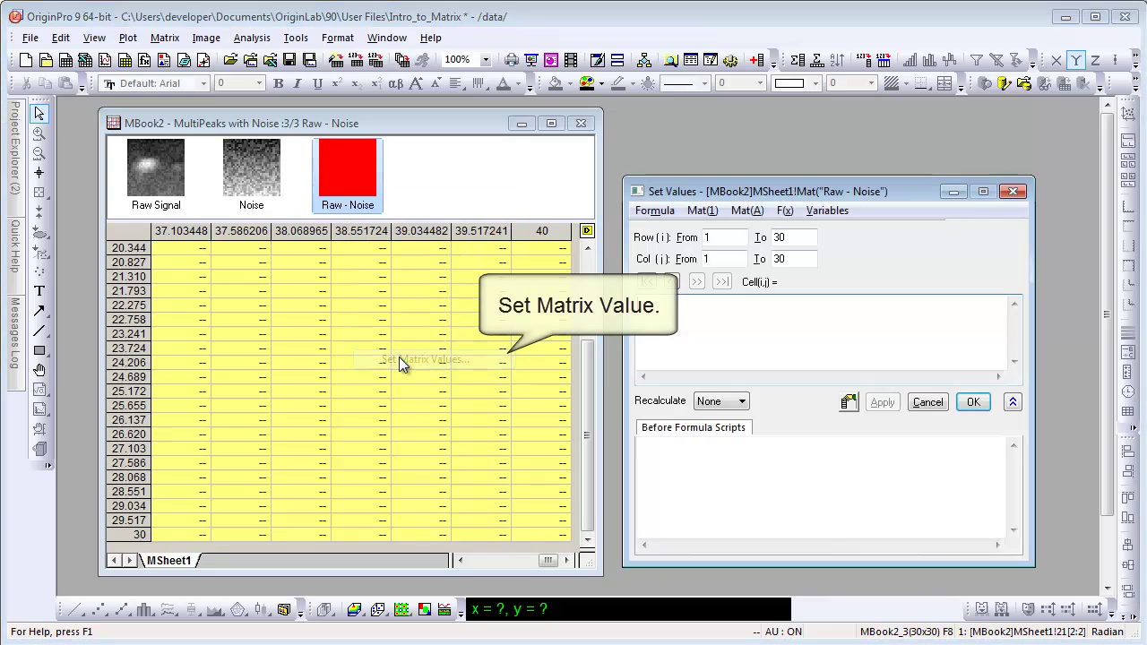
pyautogui.click(716, 214)
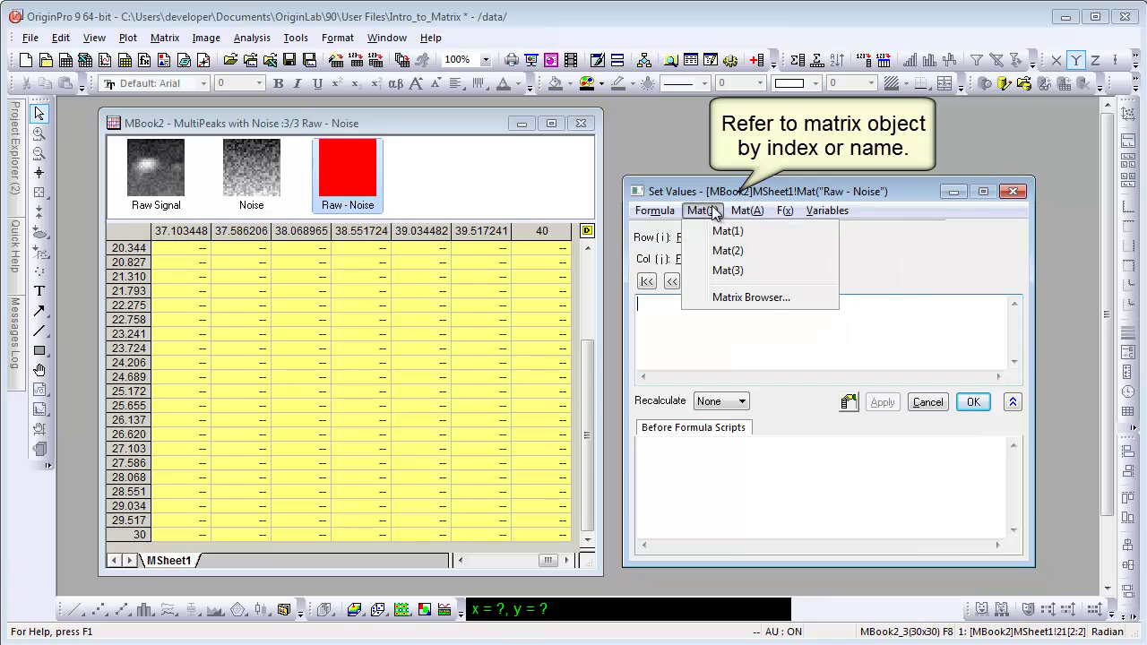
pyautogui.click(727, 231)
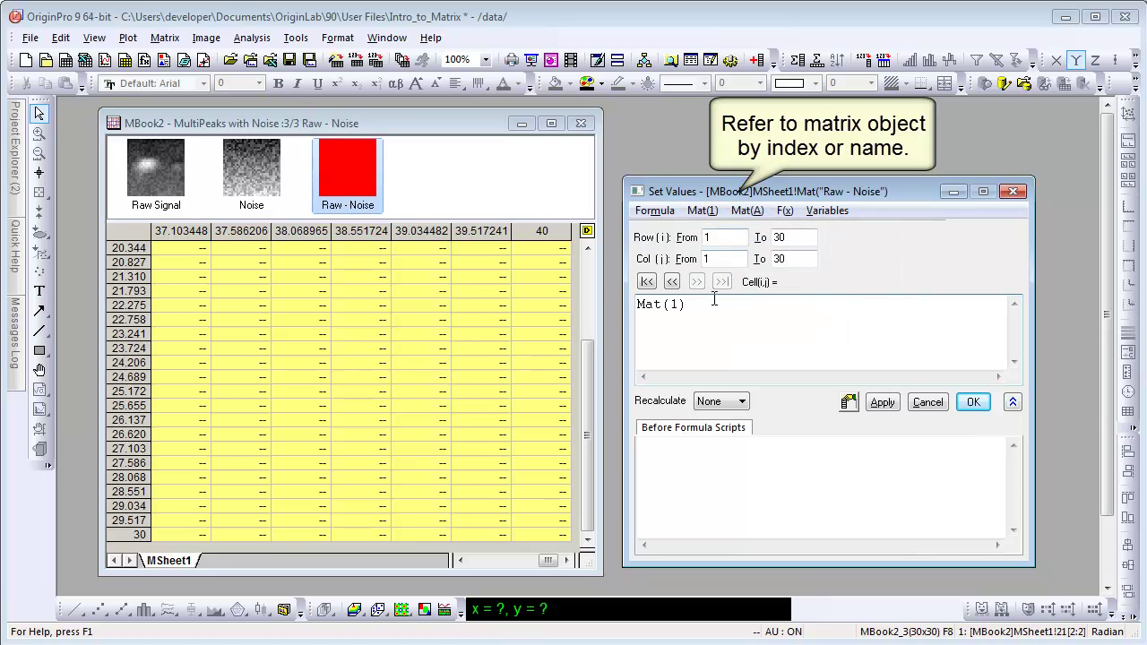
pyautogui.click(702, 210)
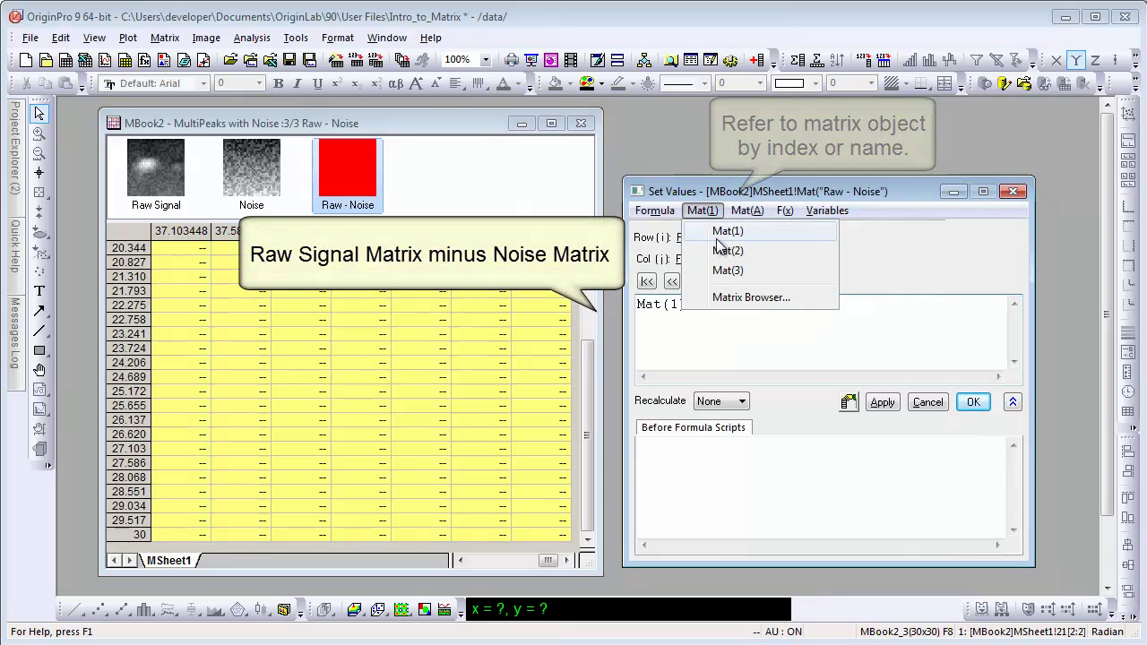
pyautogui.click(726, 251)
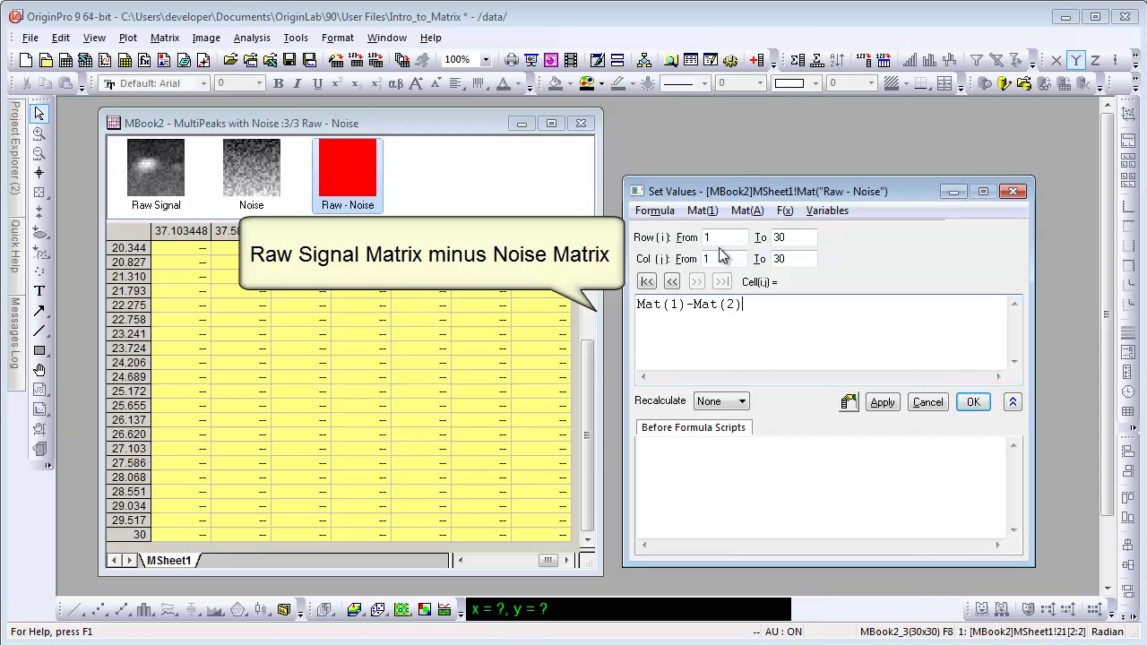
pyautogui.click(741, 402)
pyautogui.click(717, 429)
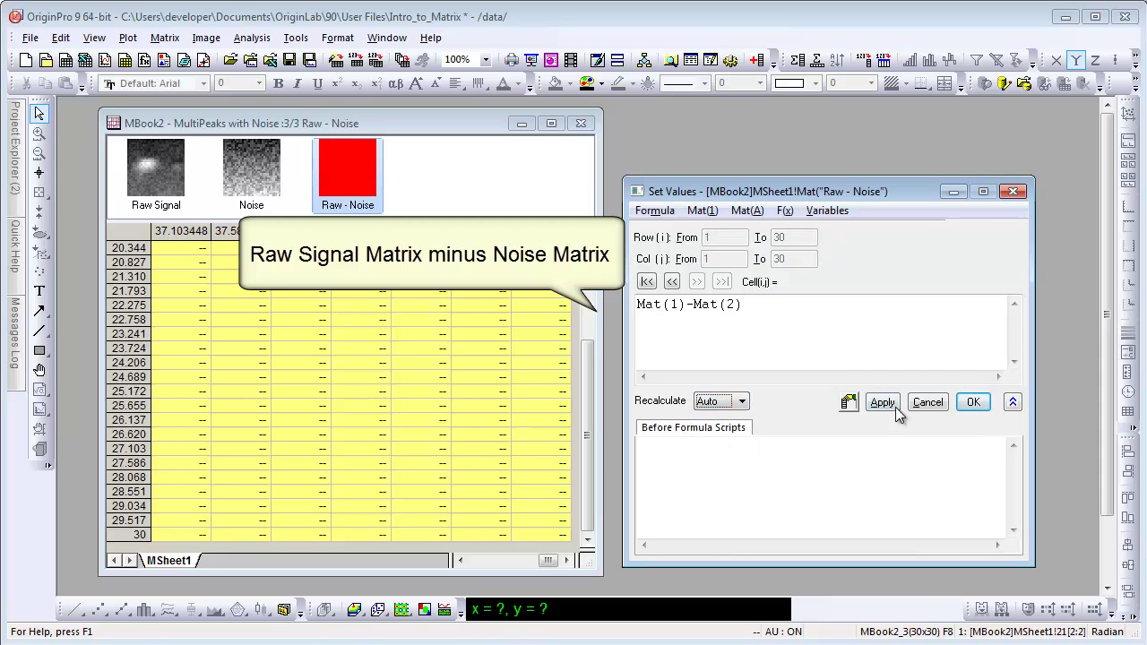
pyautogui.click(971, 404)
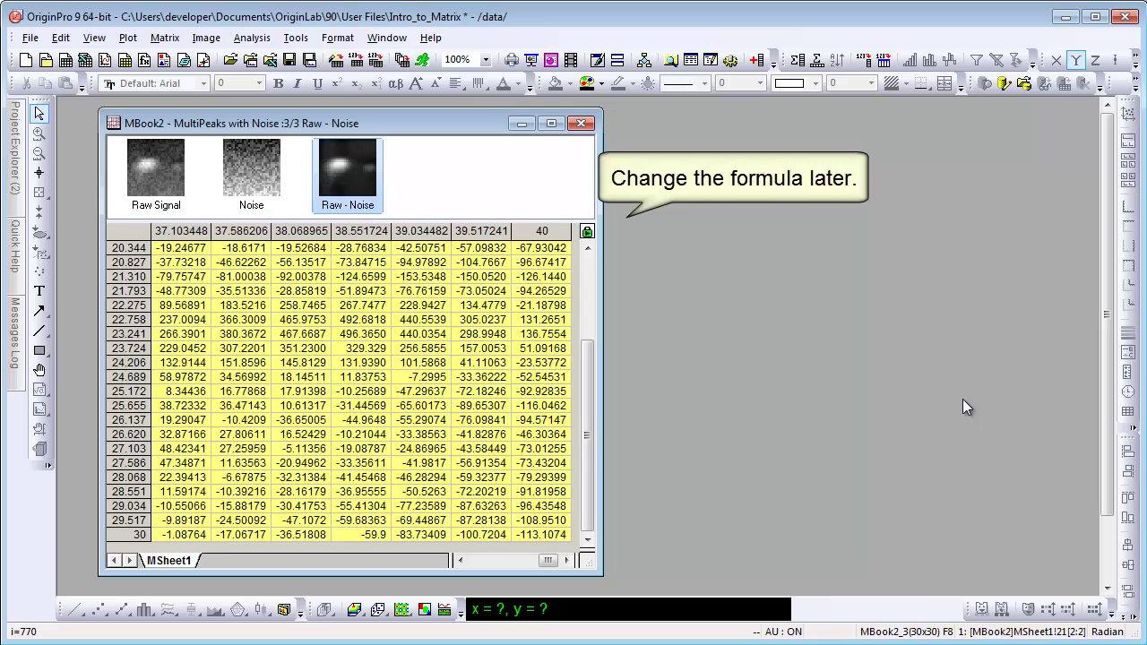
# Check the Mat(1)-Mat(2) formula without changes and plot Raw - Noise as a 3D Colormap Surface
pyautogui.rightClick(588, 232)
pyautogui.click(658, 257)
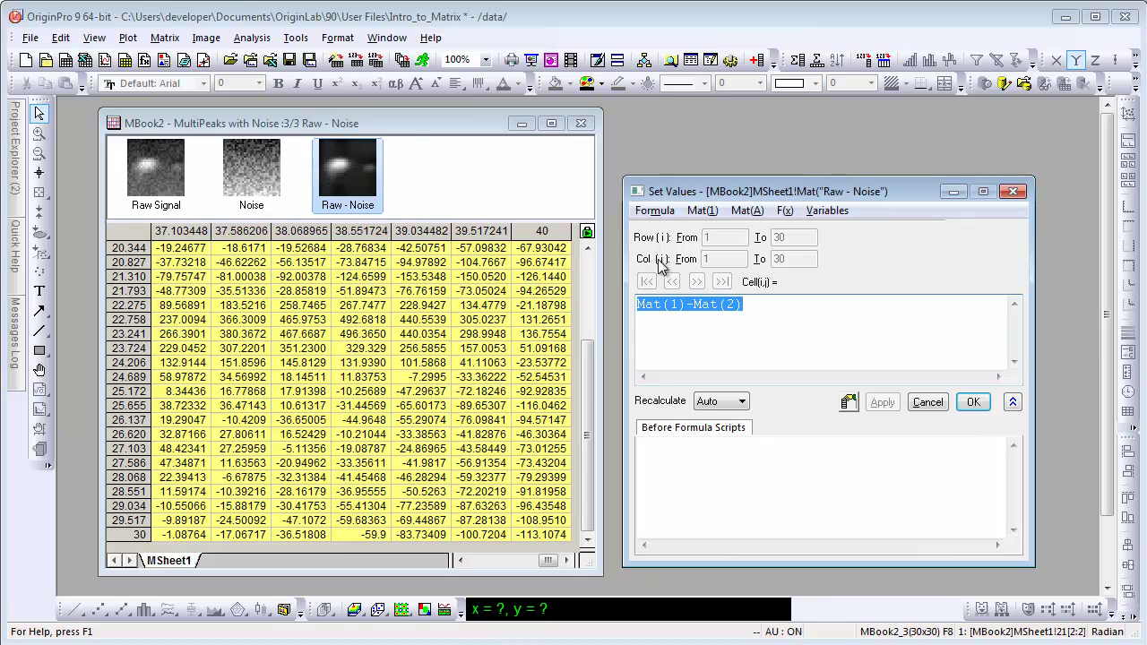
pyautogui.click(925, 402)
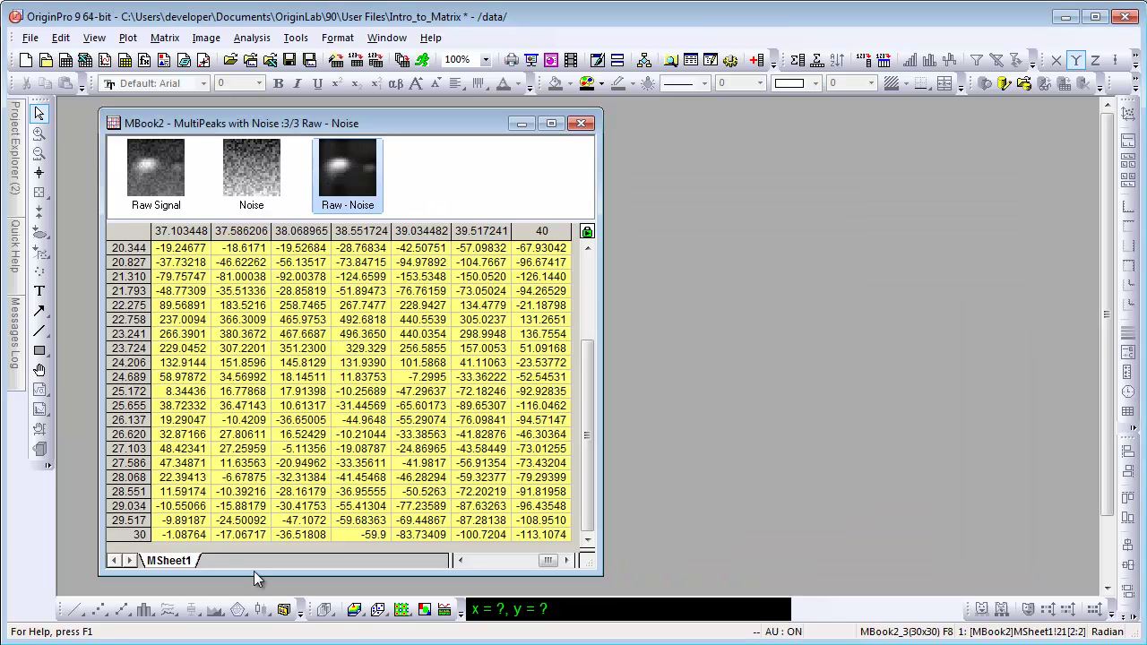
pyautogui.click(356, 611)
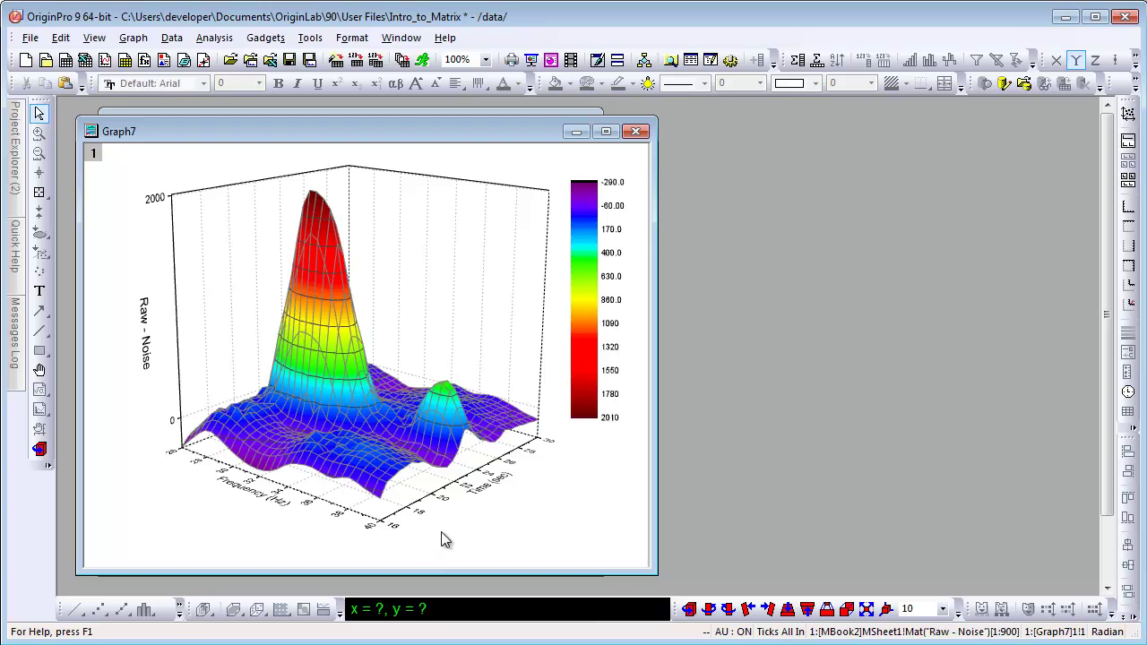
# Move the Graph7 window to the right of the Raw - Noise matrix window
pyautogui.moveTo(407, 132); pyautogui.dragTo(840, 131)
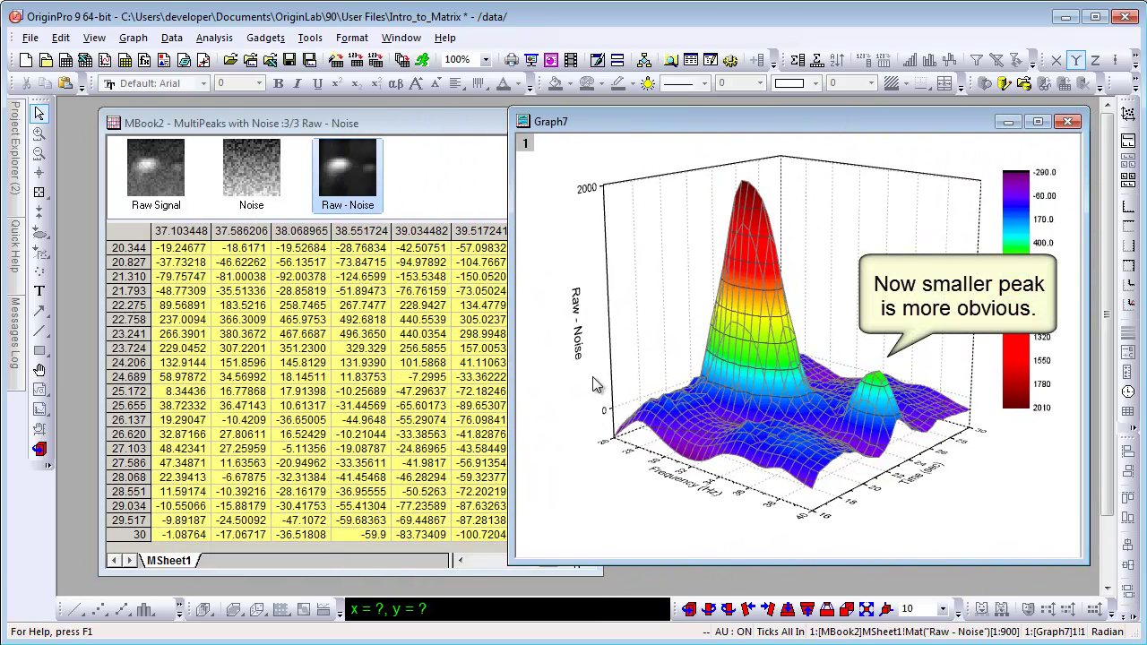